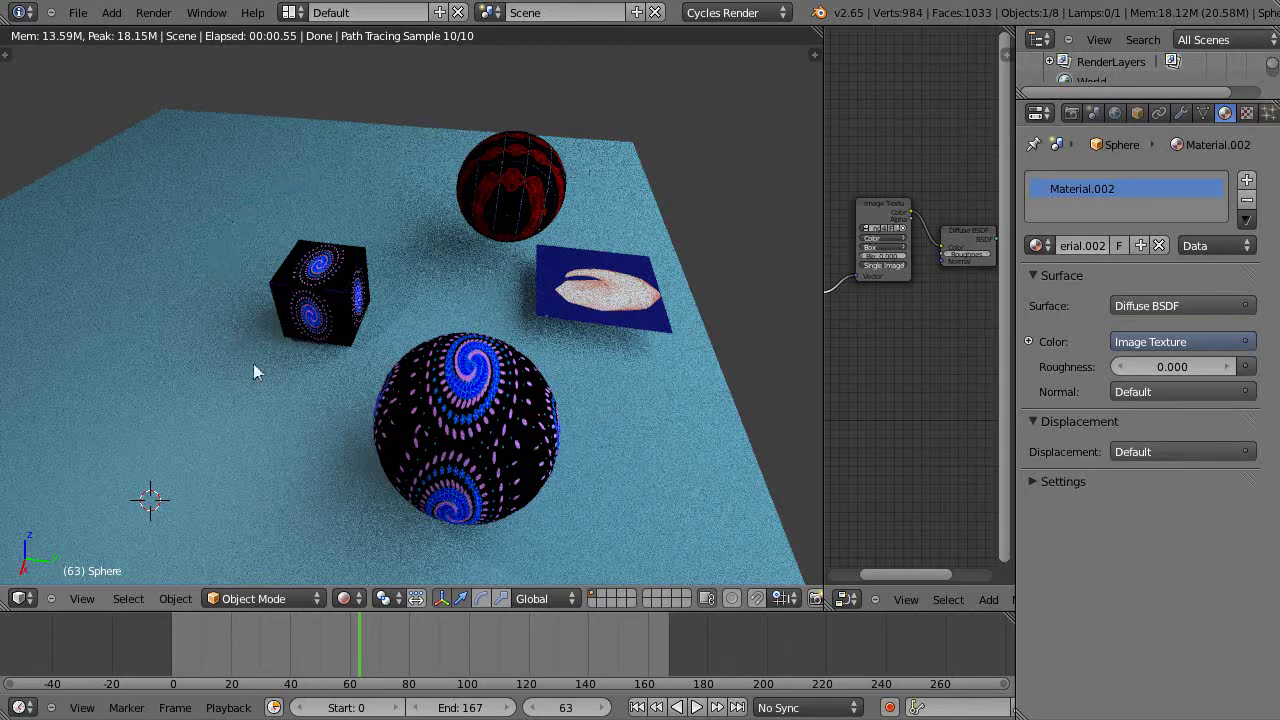
# Orbit and zoom the view to inspect the patterned sphere and the whole scene.
pyautogui.moveTo(615, 480); pyautogui.dragTo(571, 471, button='middle')
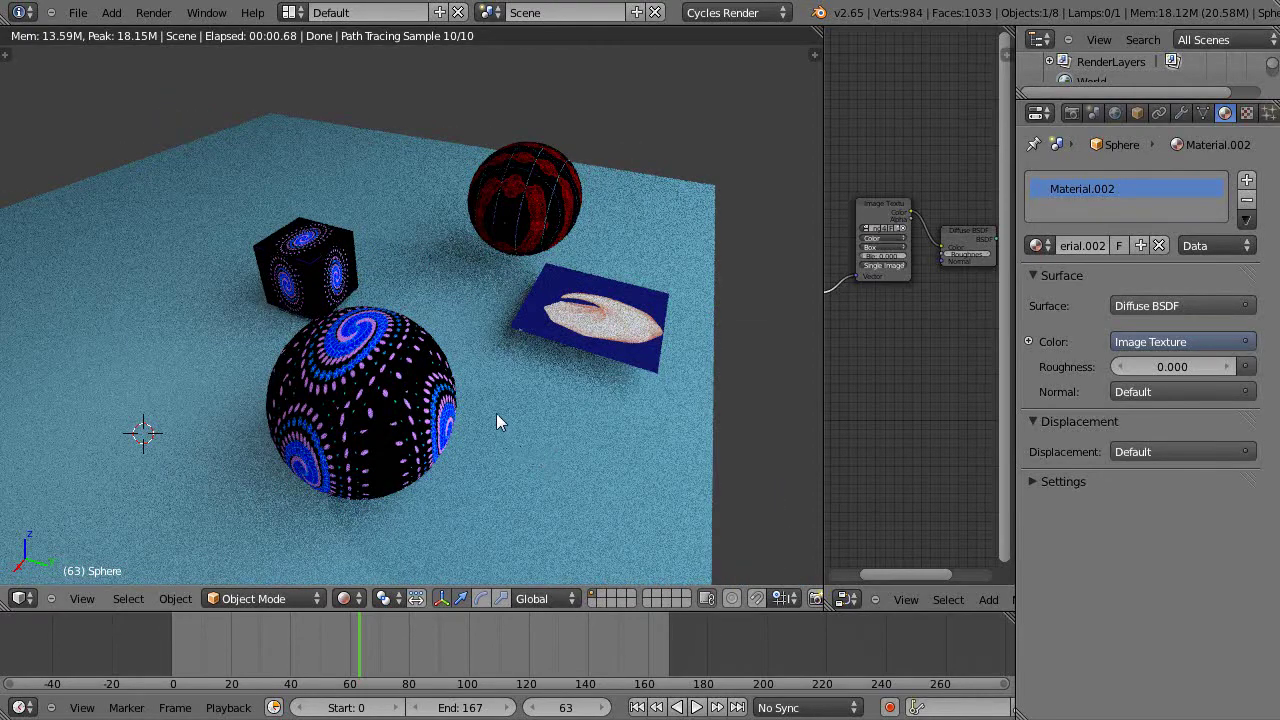
pyautogui.moveTo(509, 464); pyautogui.dragTo(378, 452, button='middle')
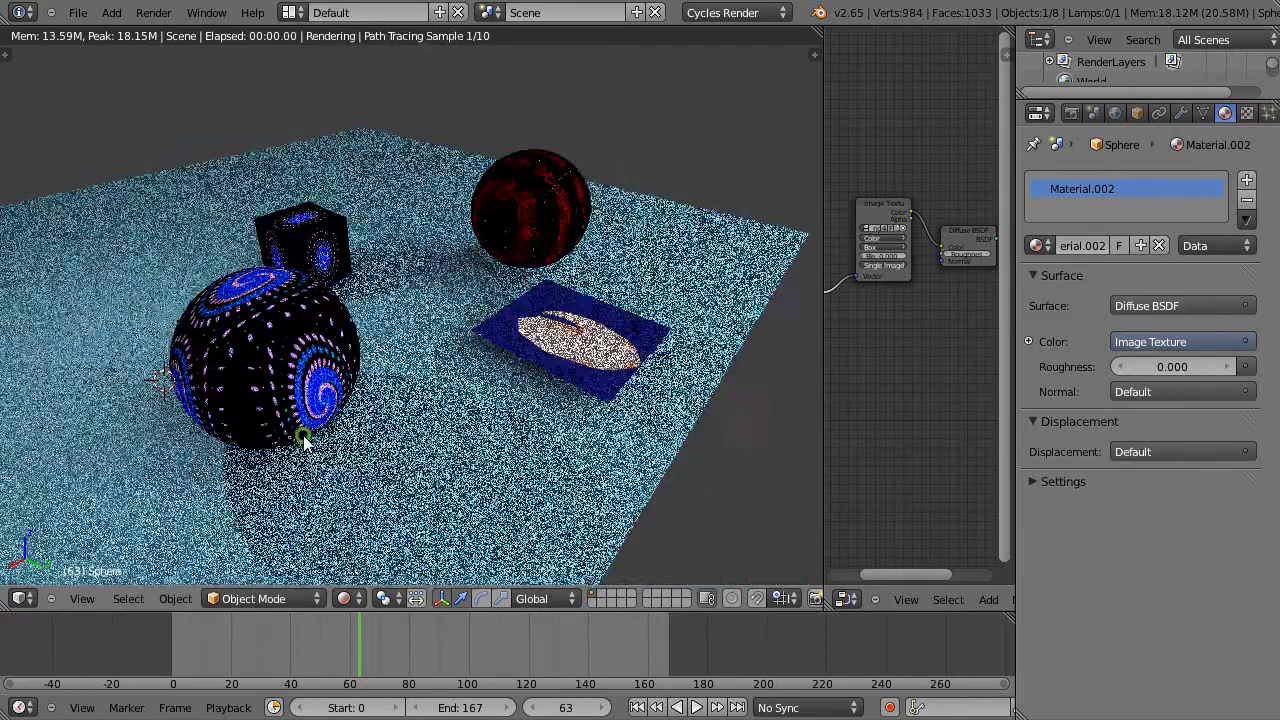
pyautogui.scroll(-1, 398, 432)
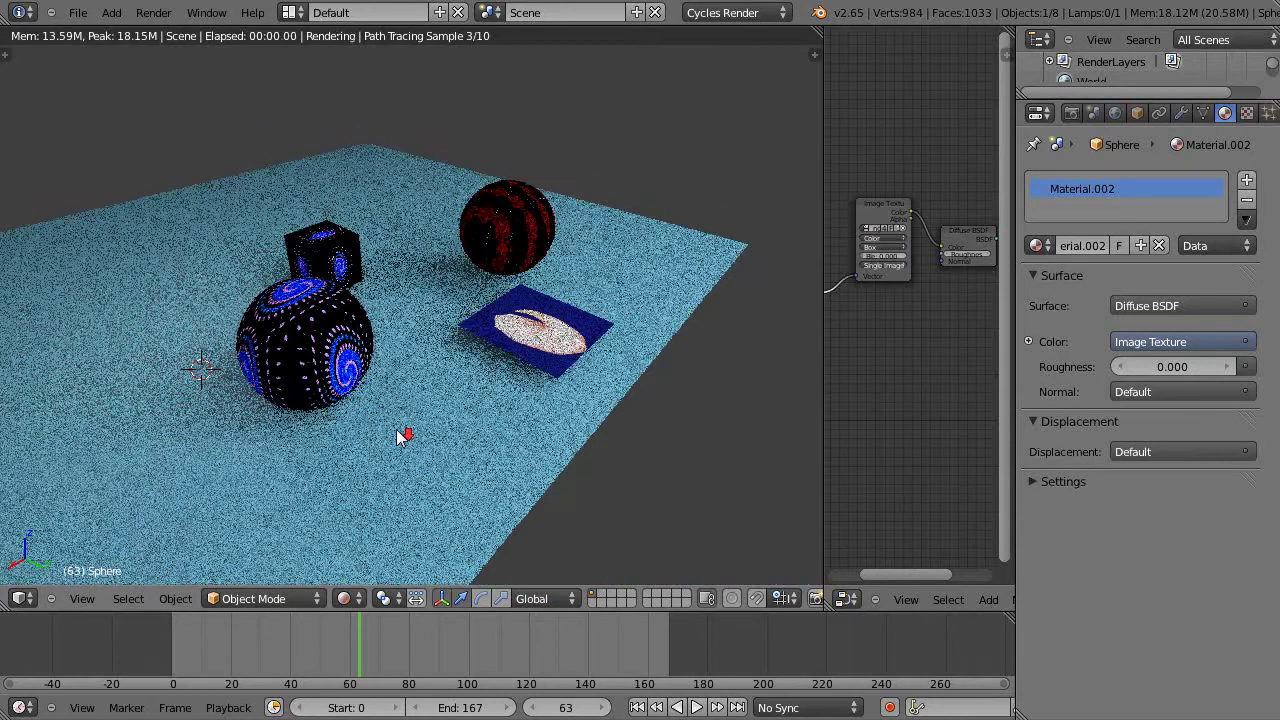
pyautogui.scroll(2, 400, 432)
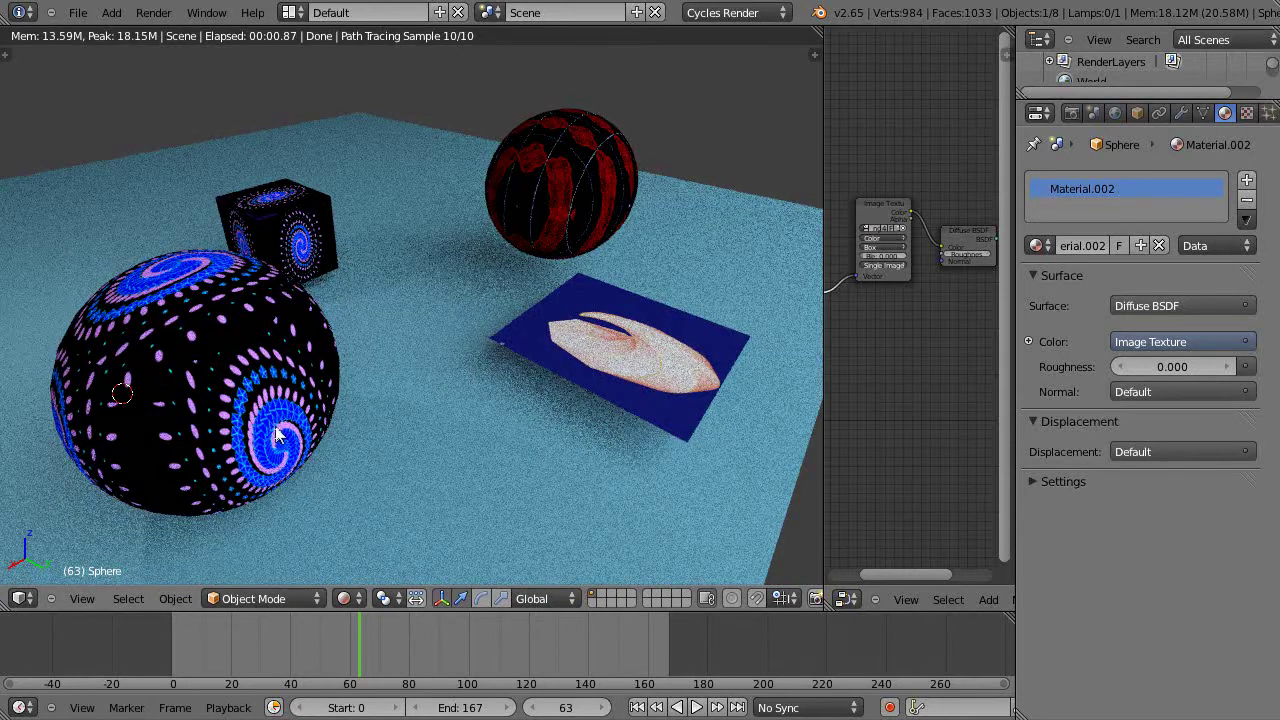
pyautogui.moveTo(277, 433); pyautogui.dragTo(309, 413, button='middle')
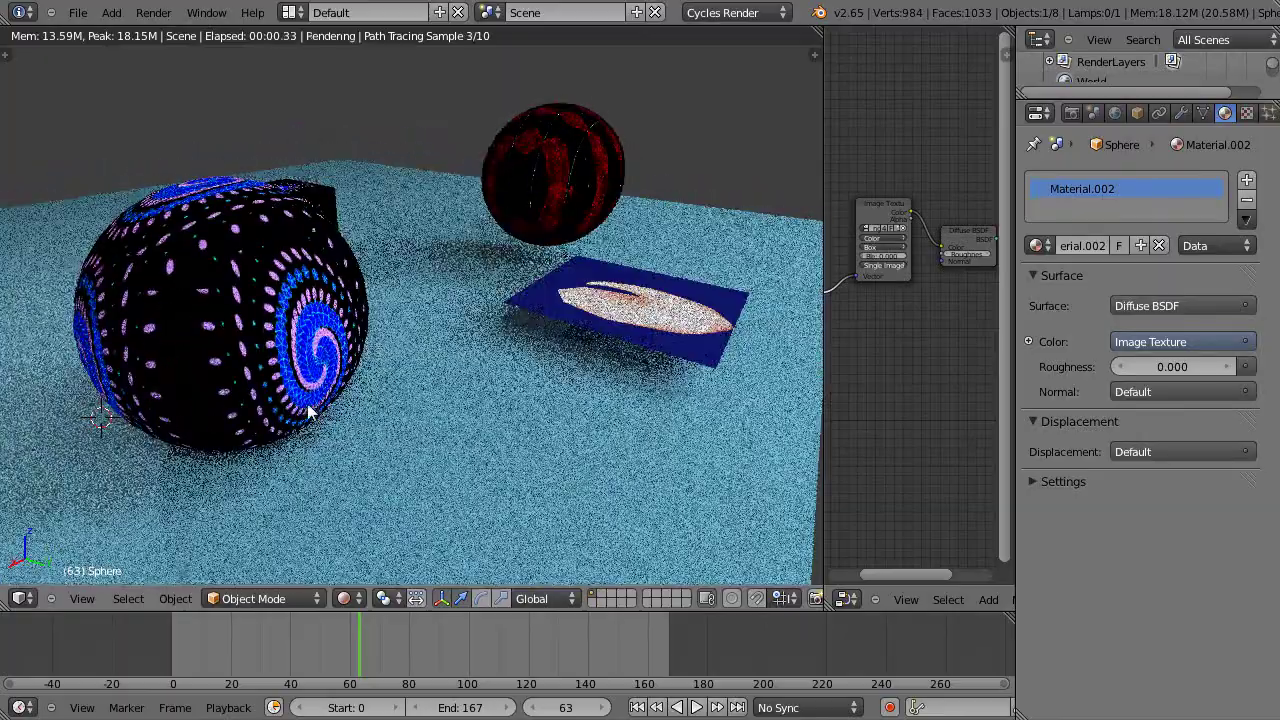
pyautogui.moveTo(391, 414); pyautogui.dragTo(379, 390, button='middle')
pyautogui.scroll(3, 390, 420)
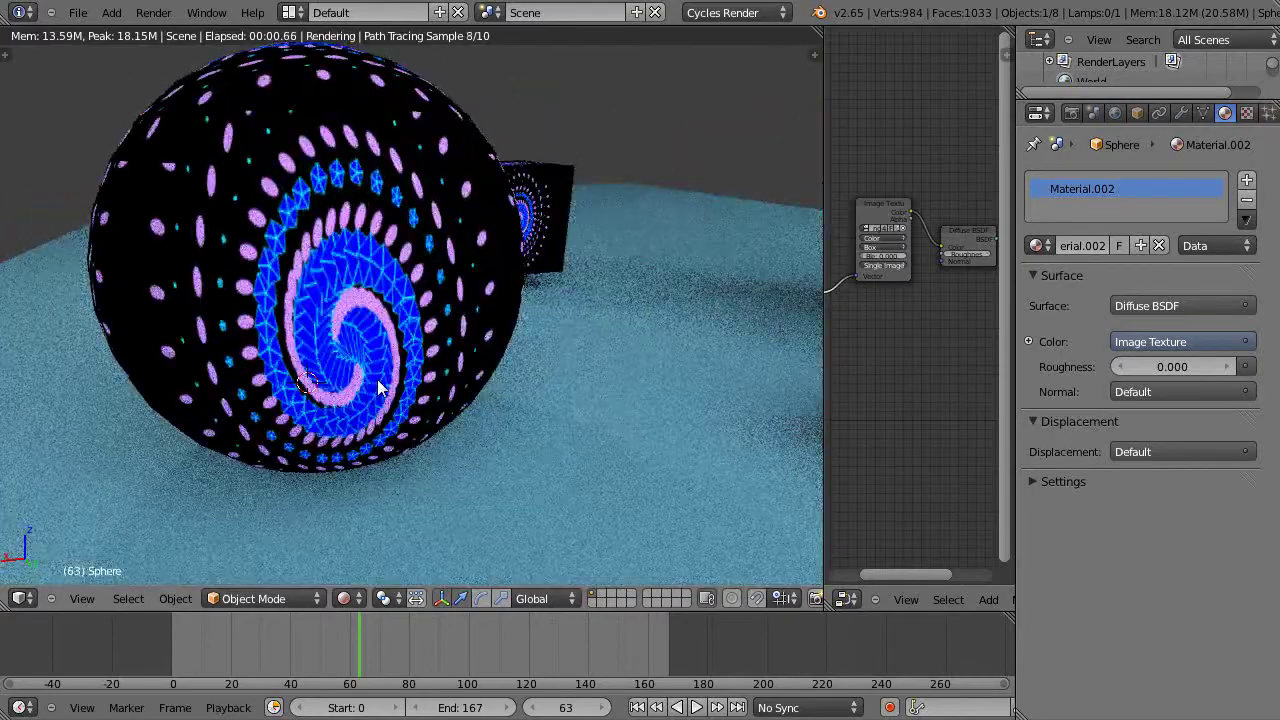
pyautogui.scroll(5, 380, 390)
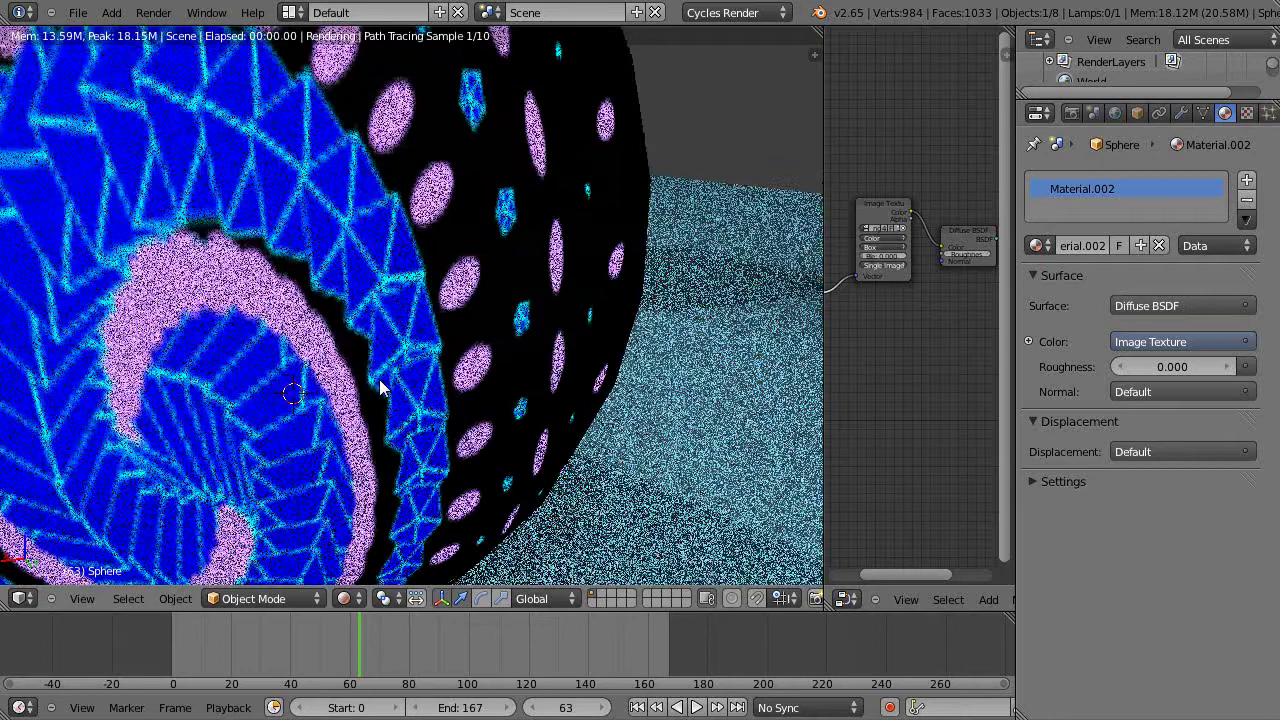
pyautogui.scroll(-5, 380, 390)
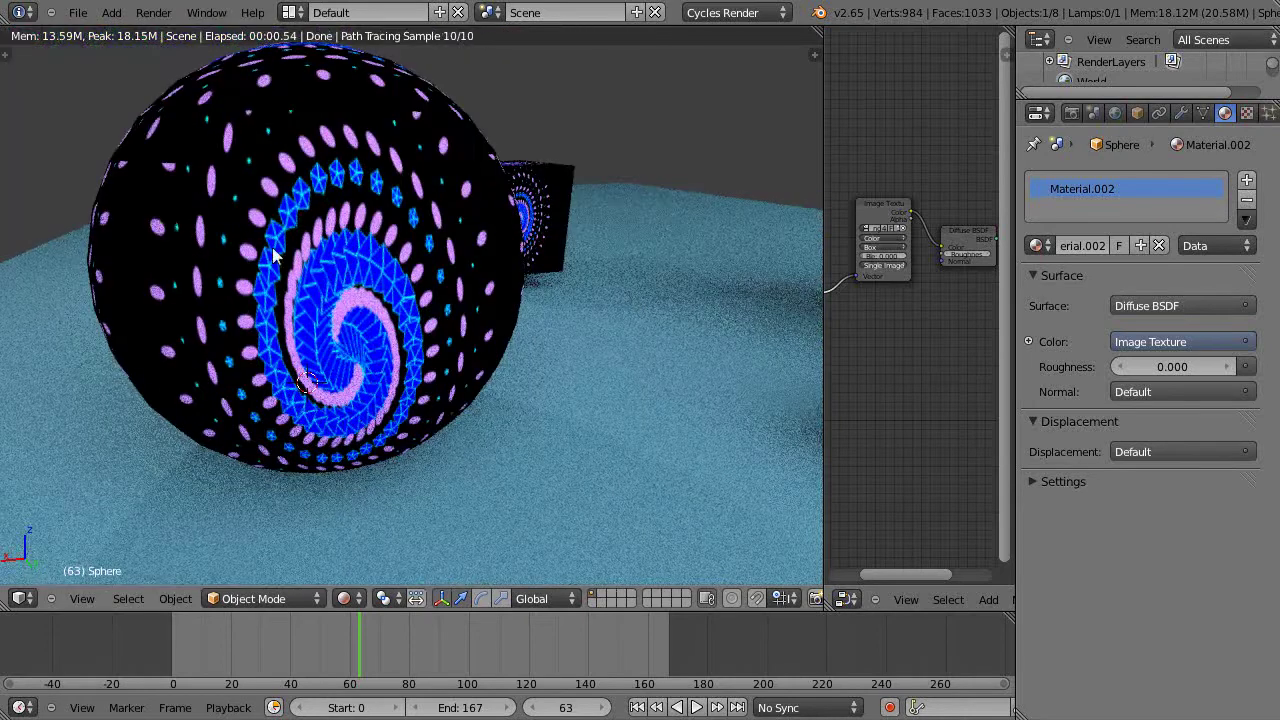
pyautogui.scroll(-4, 335, 368)
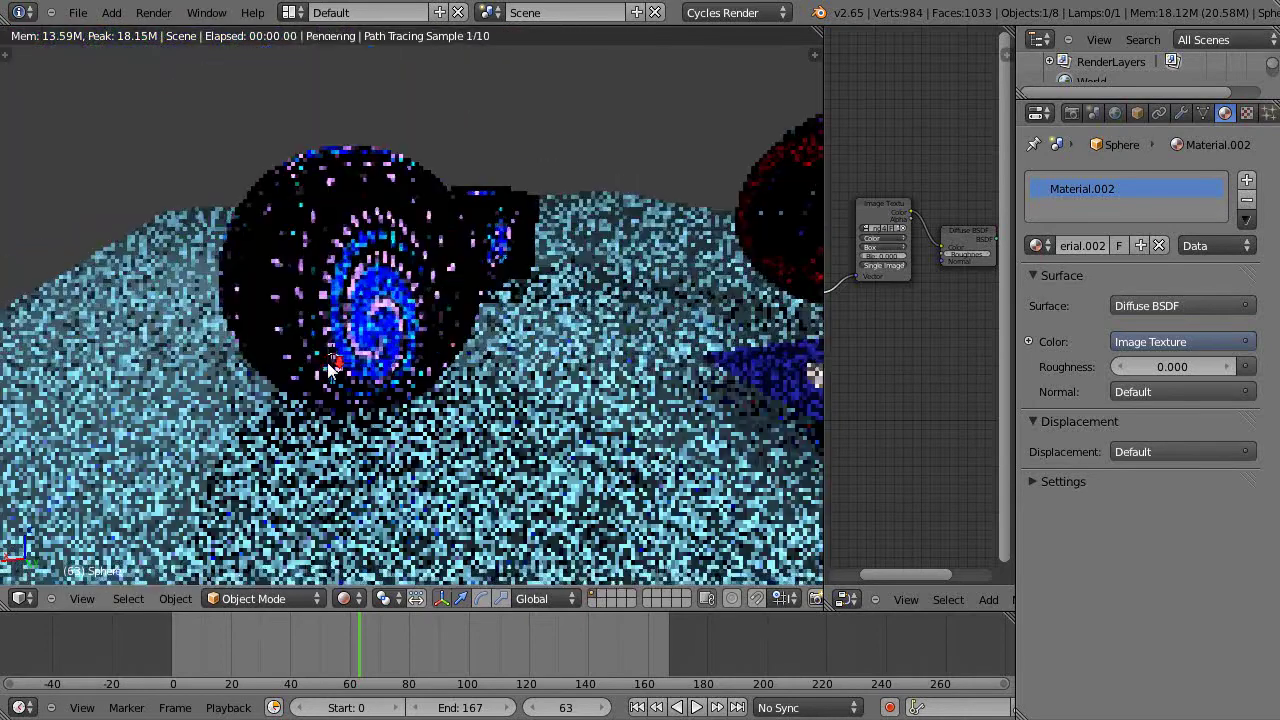
pyautogui.moveTo(350, 368); pyautogui.dragTo(392, 315, button='middle')
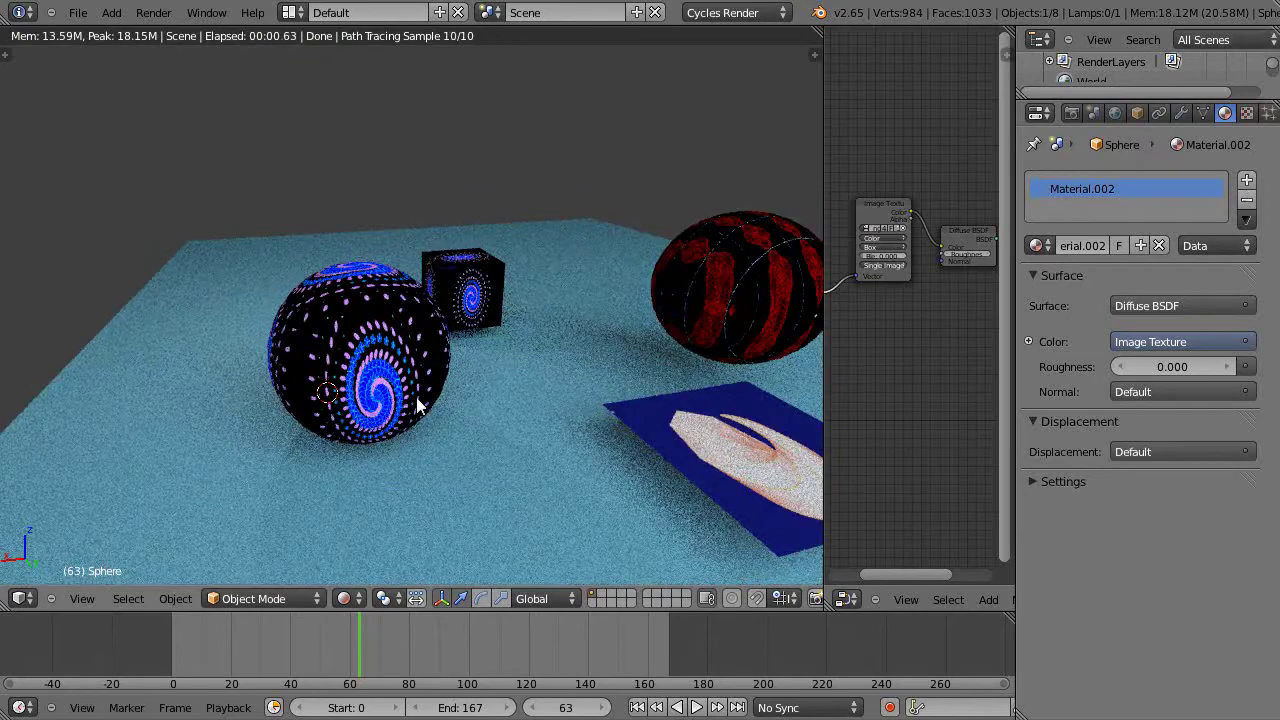
pyautogui.scroll(6, 418, 403)
pyautogui.scroll(-3, 418, 403)
pyautogui.scroll(-1, 420, 403)
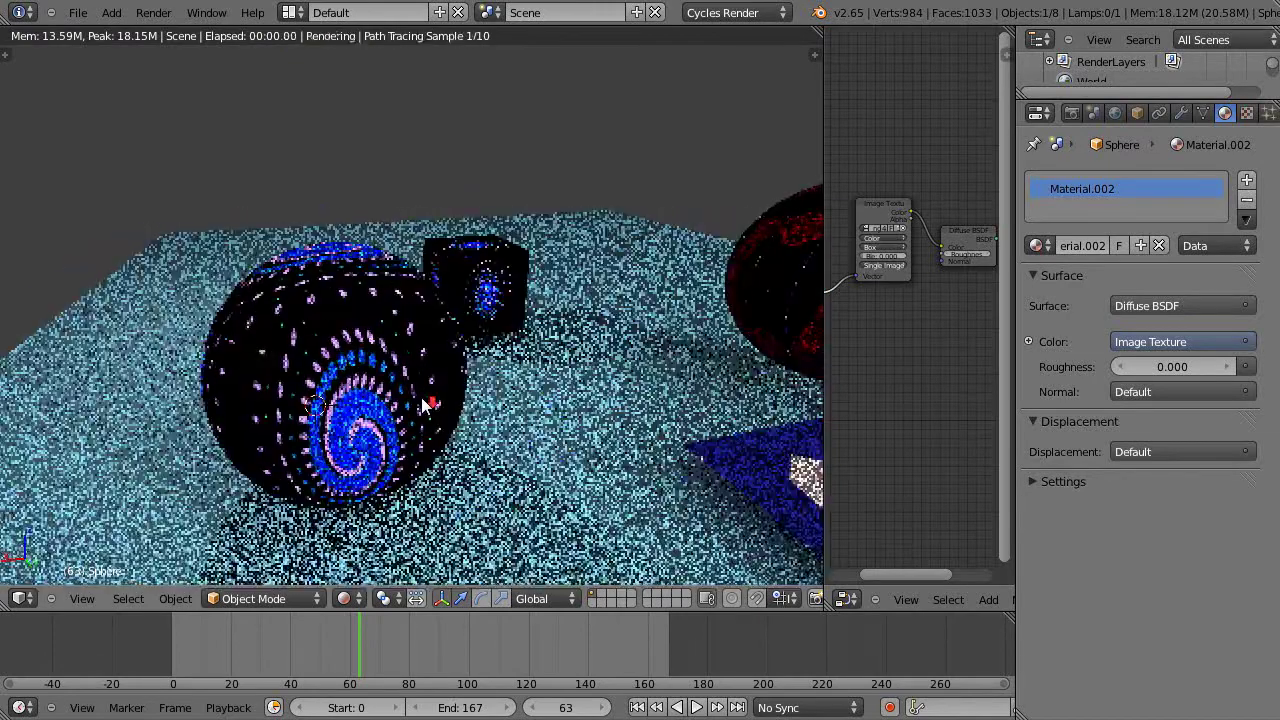
pyautogui.scroll(4, 427, 403)
pyautogui.scroll(-4, 467, 423)
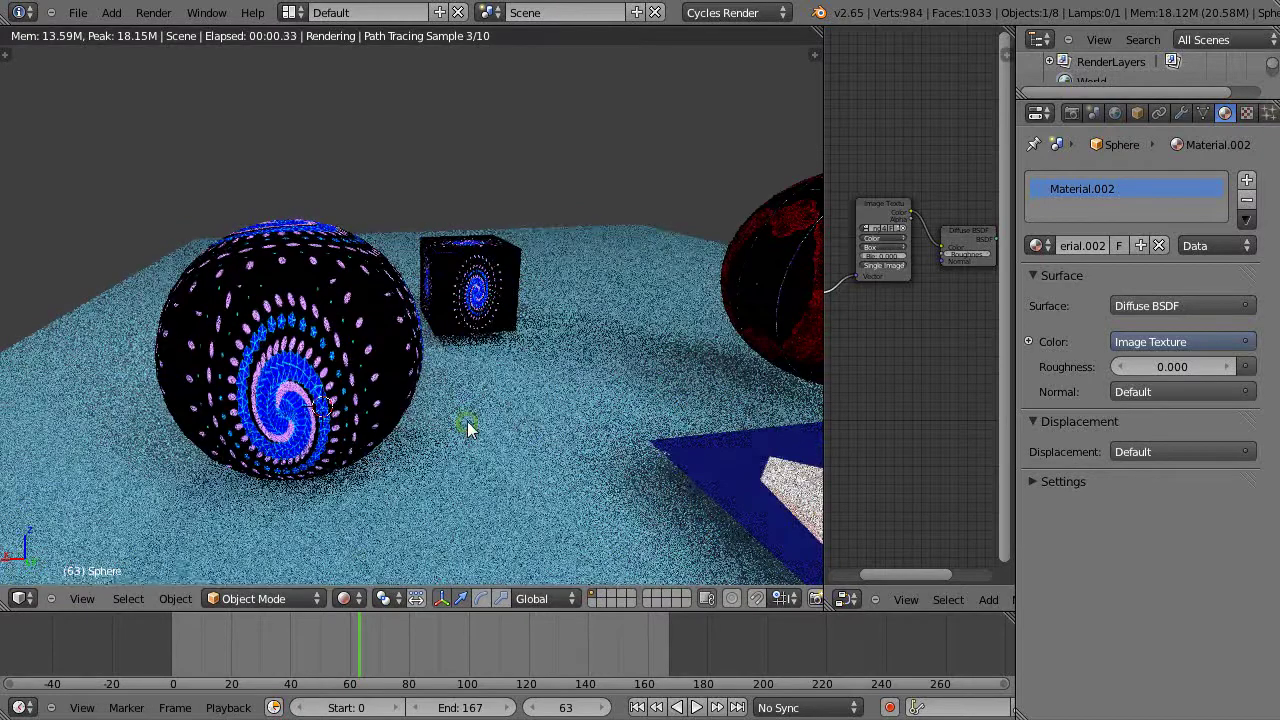
pyautogui.scroll(-5, 473, 418)
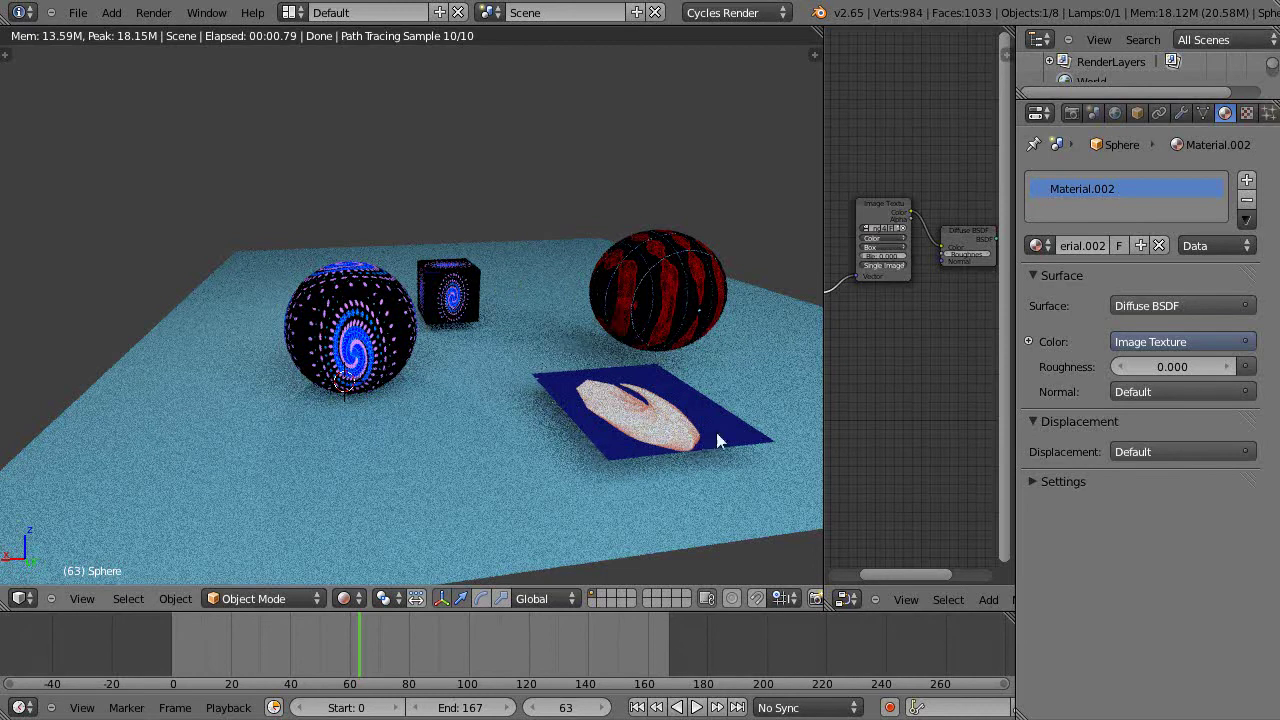
# Widen the node editor and show the sphere's material nodes full-window, fitted to view.
pyautogui.moveTo(824, 354); pyautogui.dragTo(614, 371)
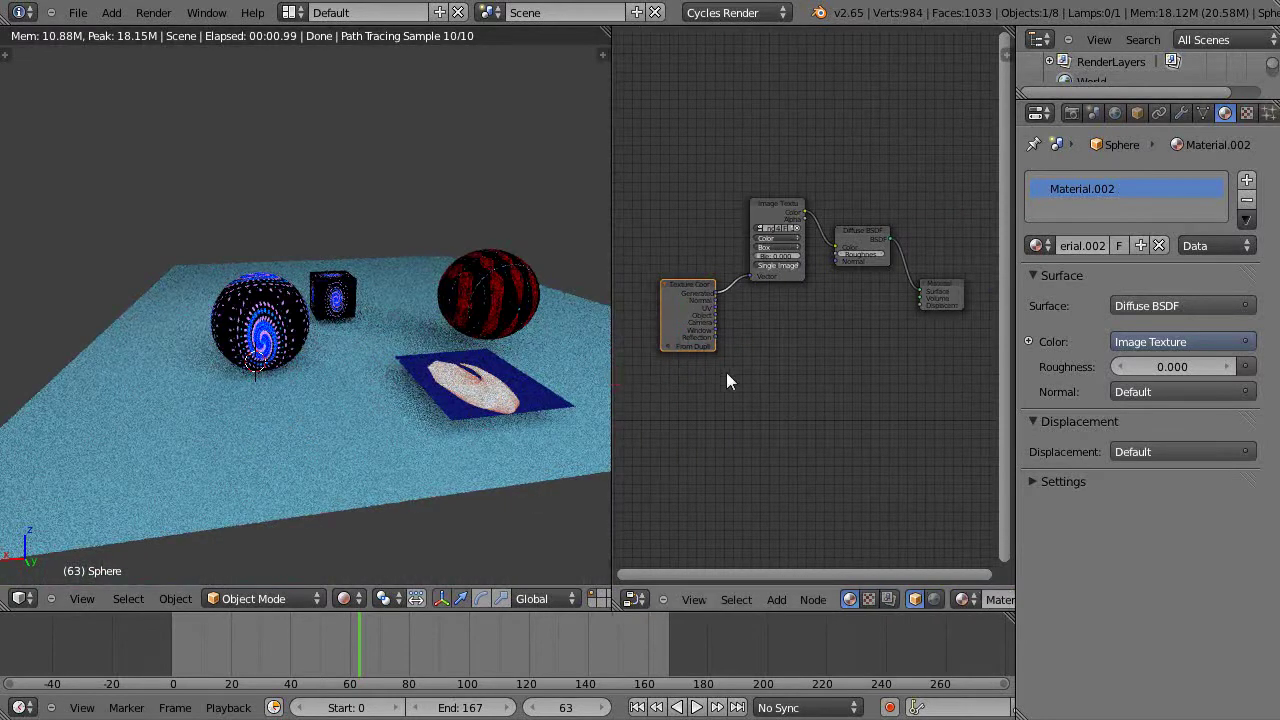
pyautogui.rightClick(254, 332)
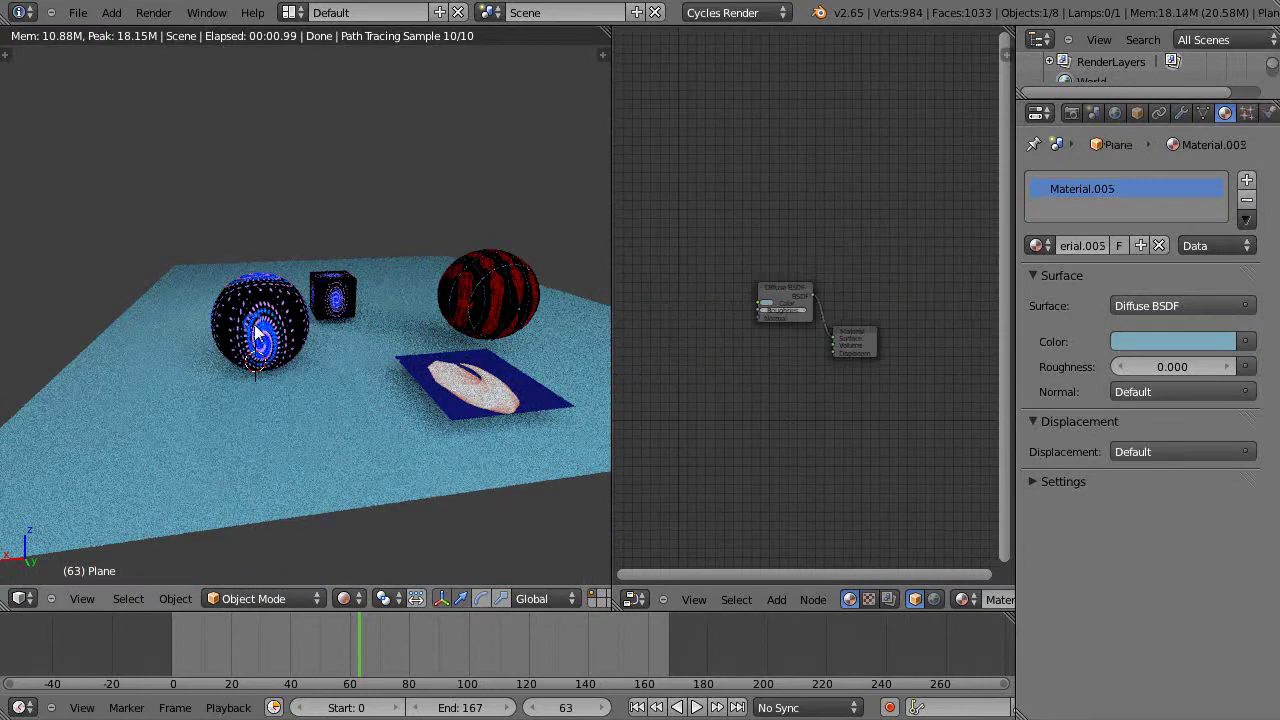
pyautogui.rightClick(254, 332)
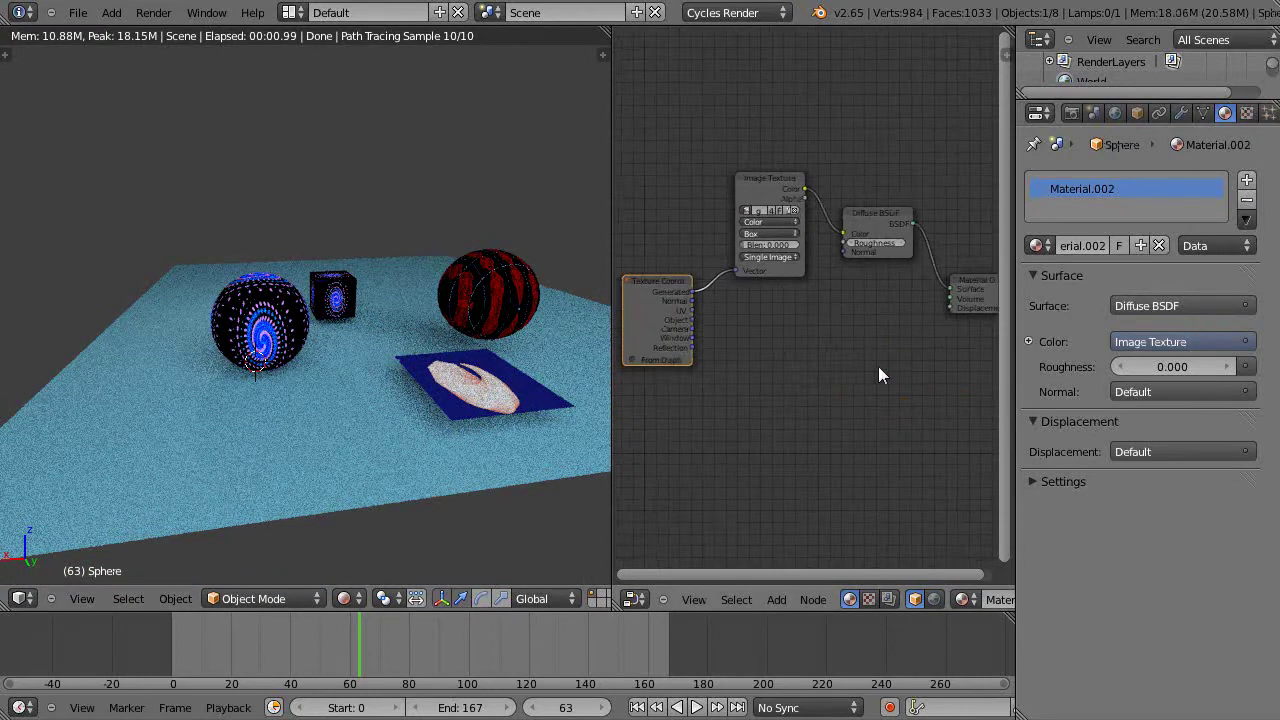
pyautogui.hotkey('ctrl', 'Up')
pyautogui.press('Home')
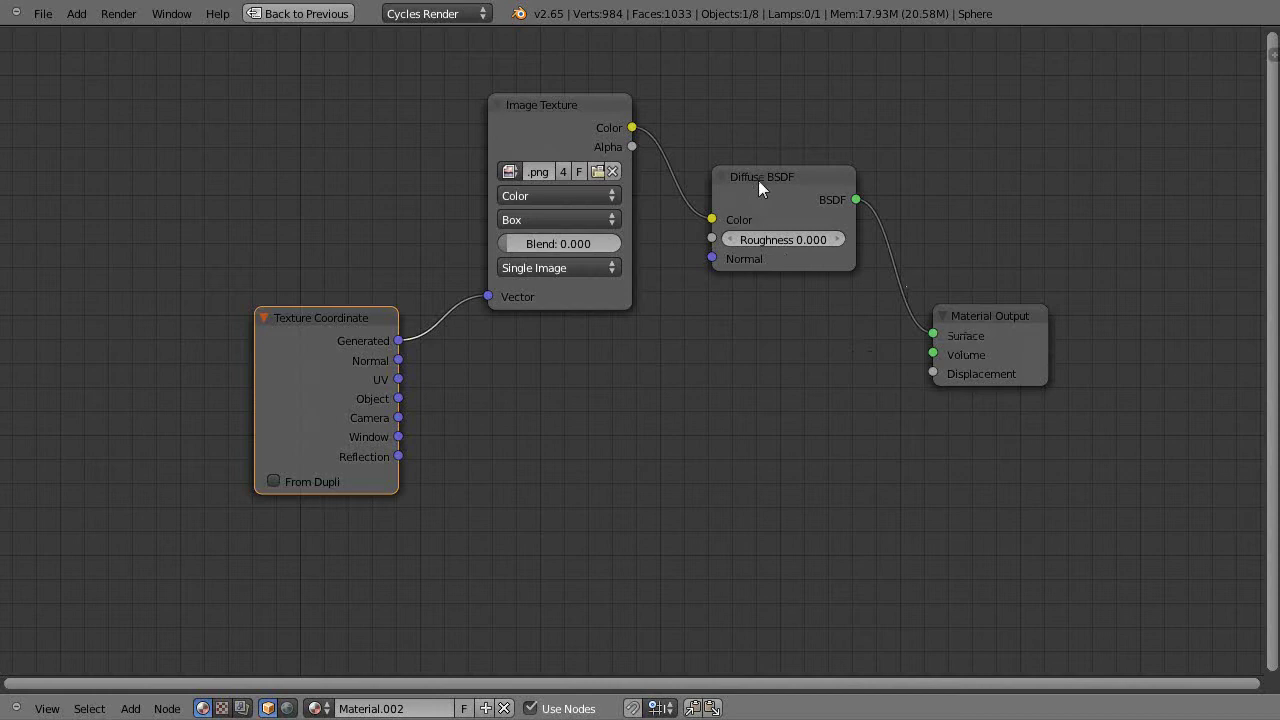
# Spread out the Diffuse BSDF, Image Texture and Texture Coordinate nodes.
pyautogui.moveTo(758, 180); pyautogui.dragTo(784, 223)
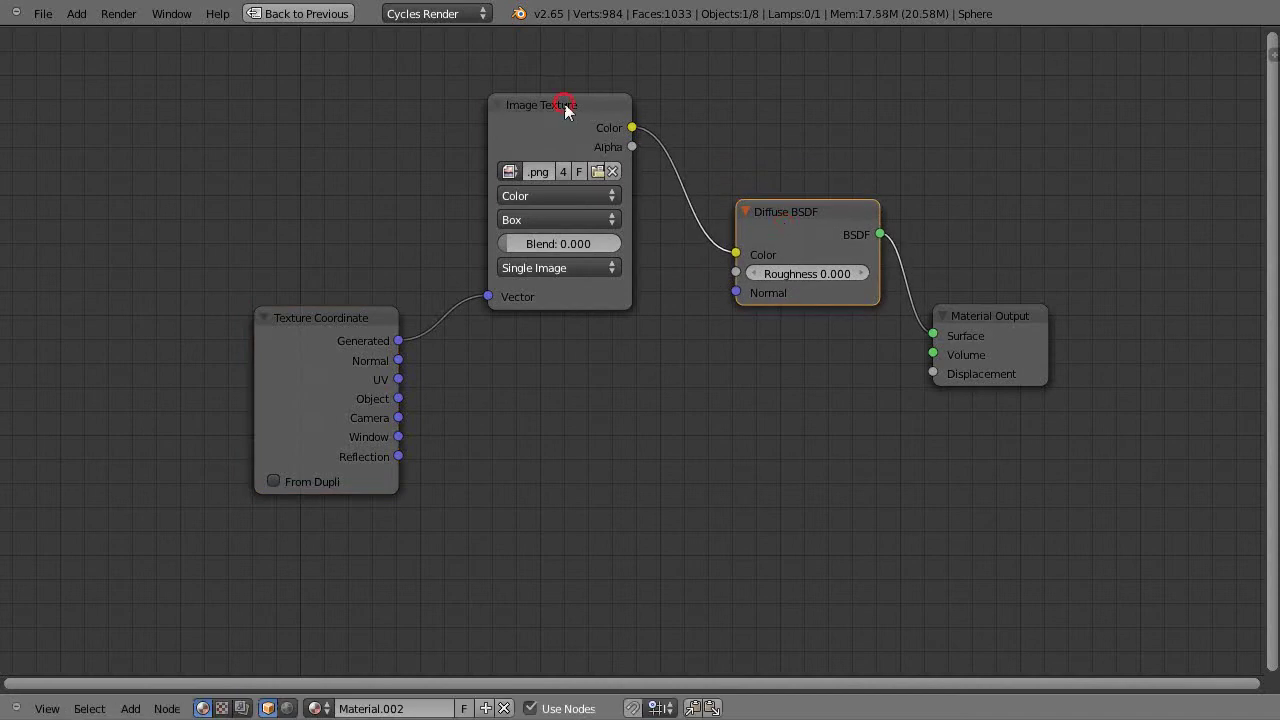
pyautogui.moveTo(565, 110); pyautogui.dragTo(568, 137)
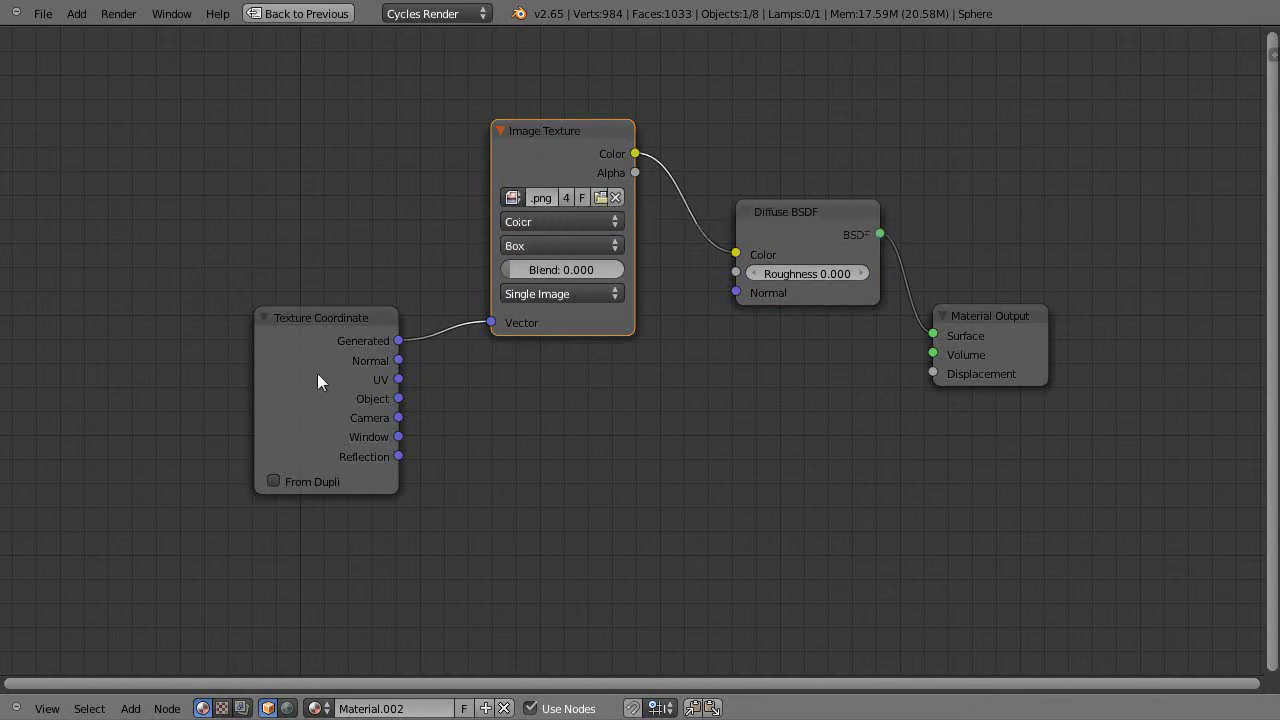
pyautogui.moveTo(312, 319); pyautogui.dragTo(263, 340)
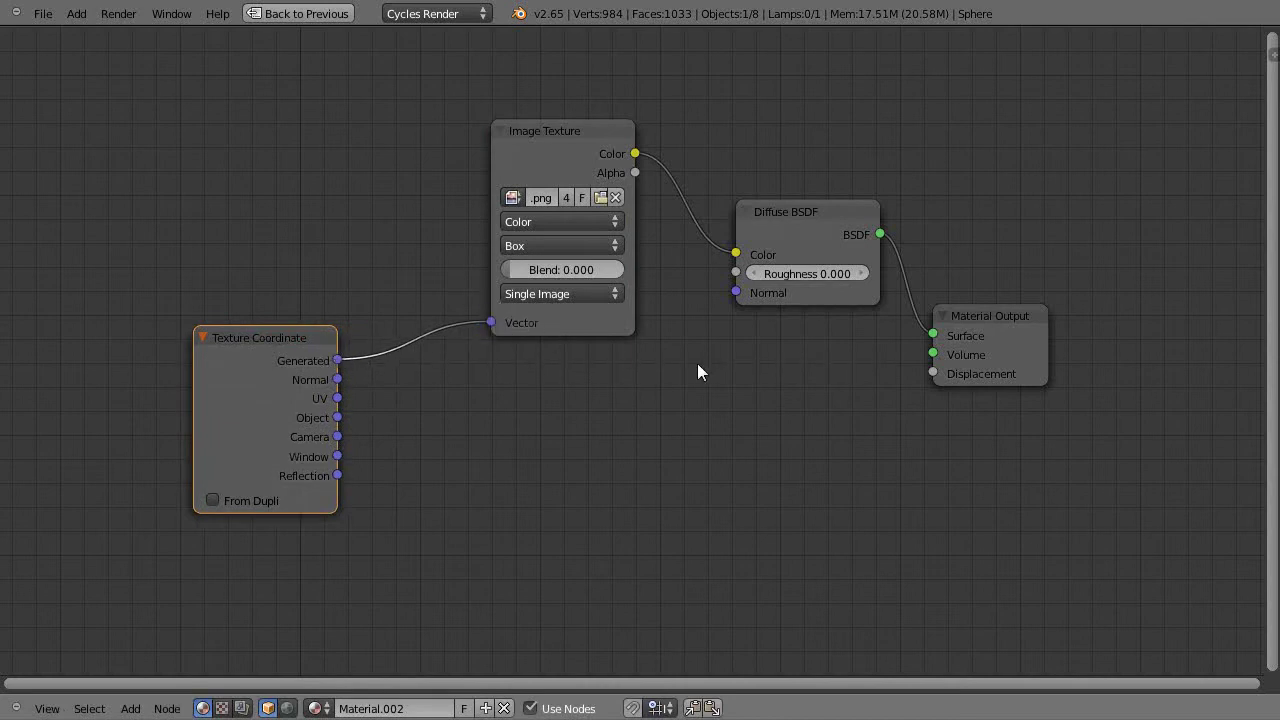
# Restore the normal layout and inspect the sphere's Image Texture settings and Vector input list.
pyautogui.hotkey('ctrl', 'Up')
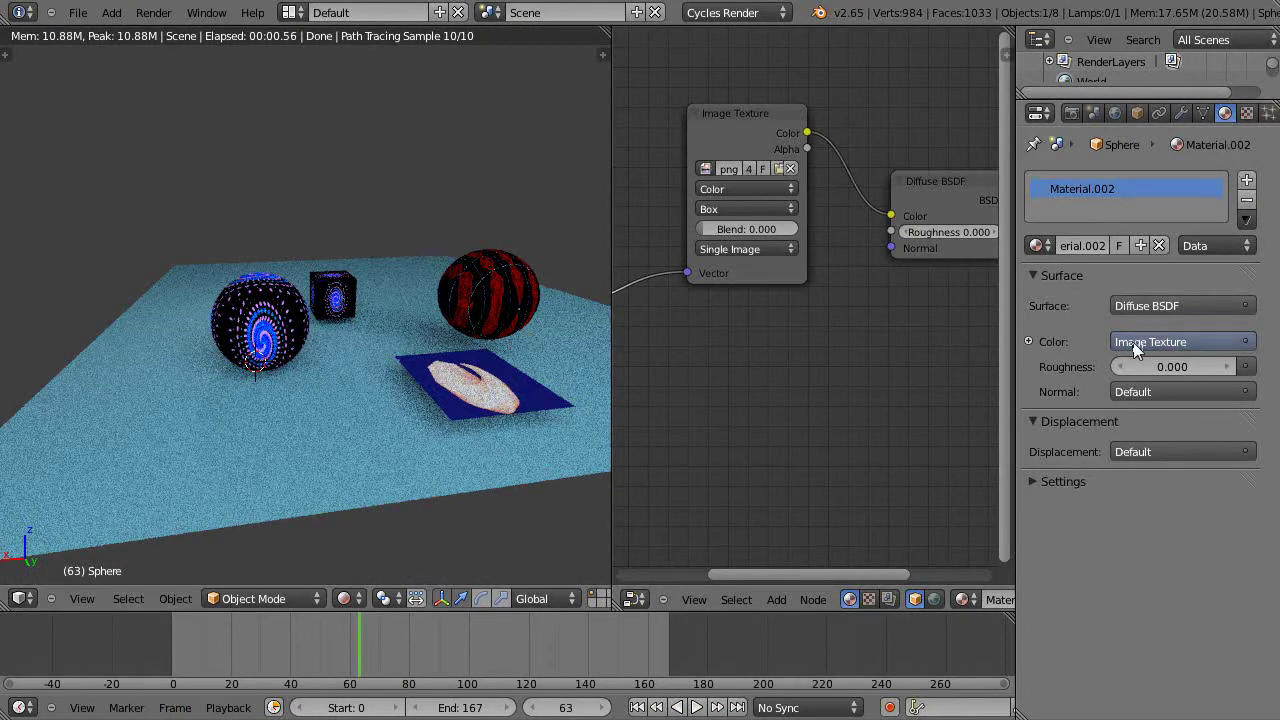
pyautogui.click(1247, 114)
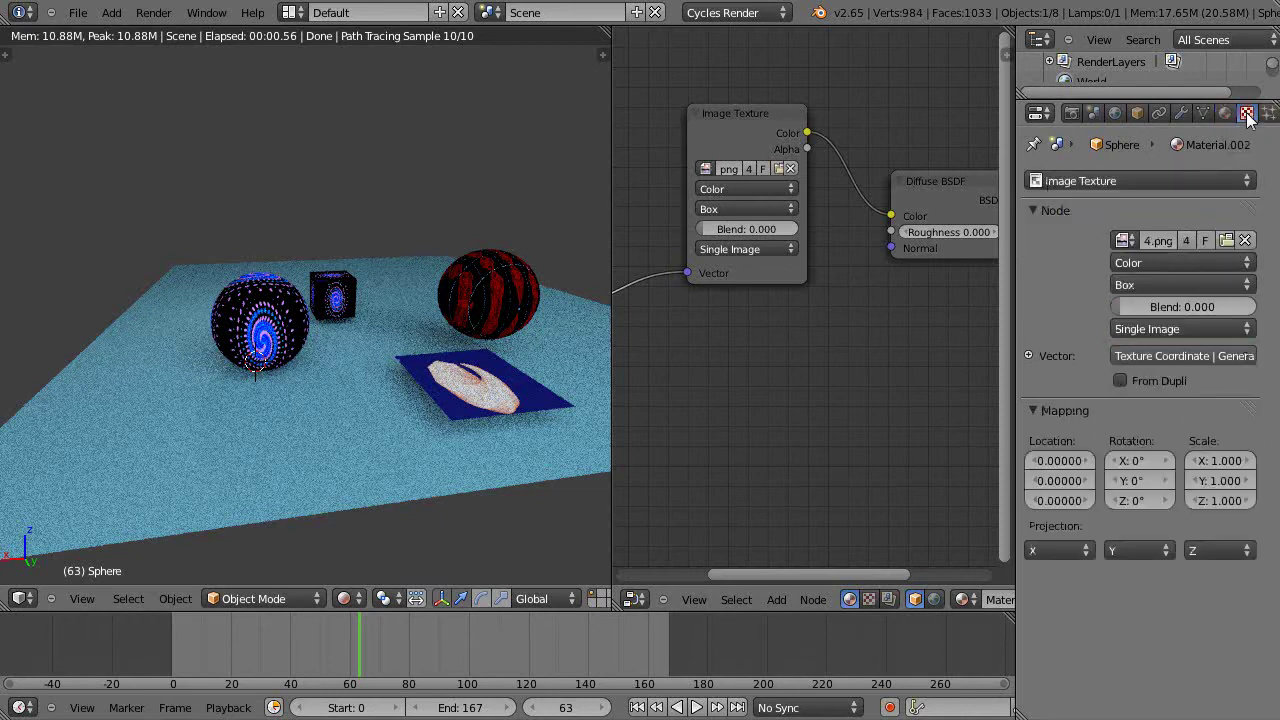
pyautogui.click(1209, 356)
pyautogui.click(1100, 351)
pyautogui.click(1193, 358)
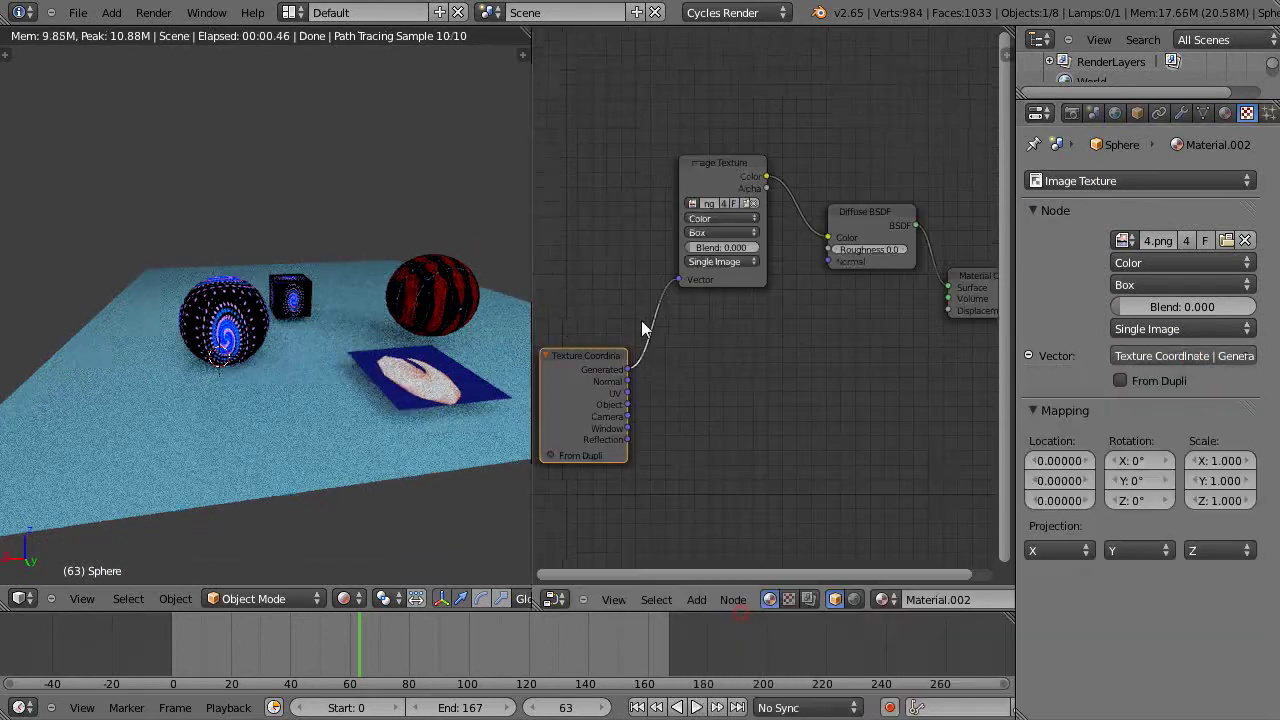
# Add a cone mesh at the 3D cursor on the left of the scene.
pyautogui.click(91, 315)
pyautogui.hotkey('shift', 'a')
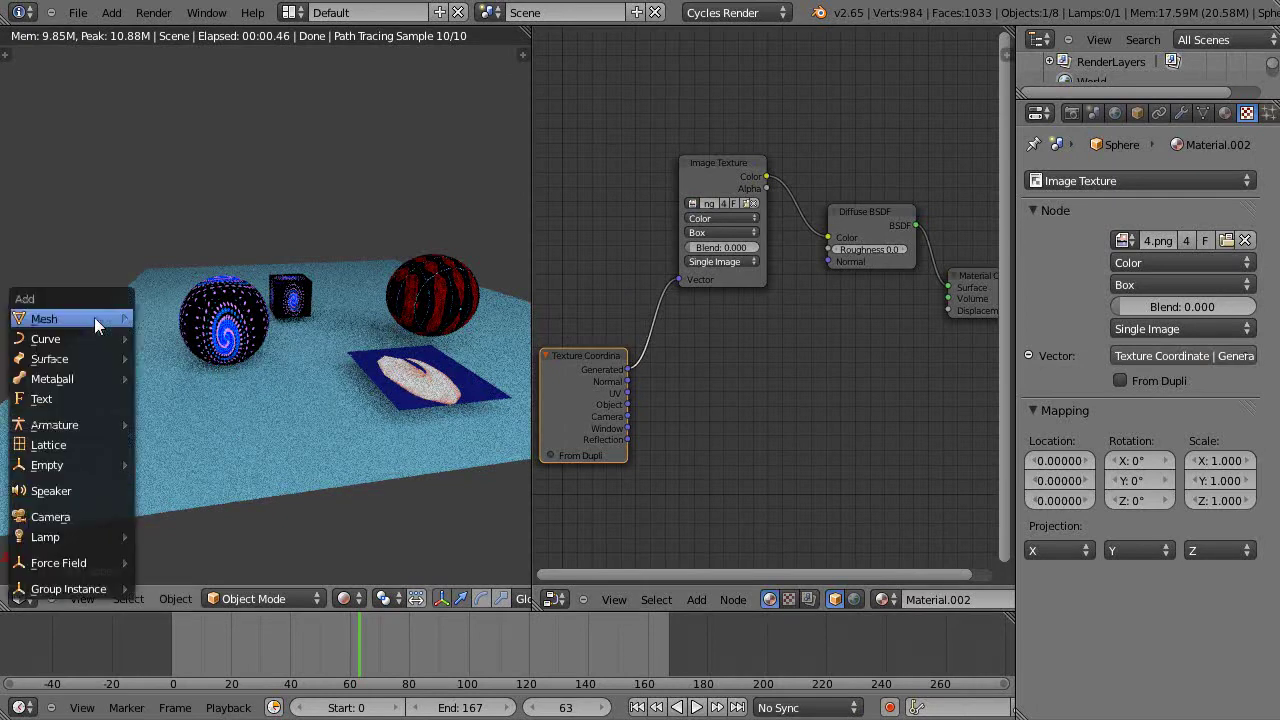
pyautogui.moveTo(94, 317)
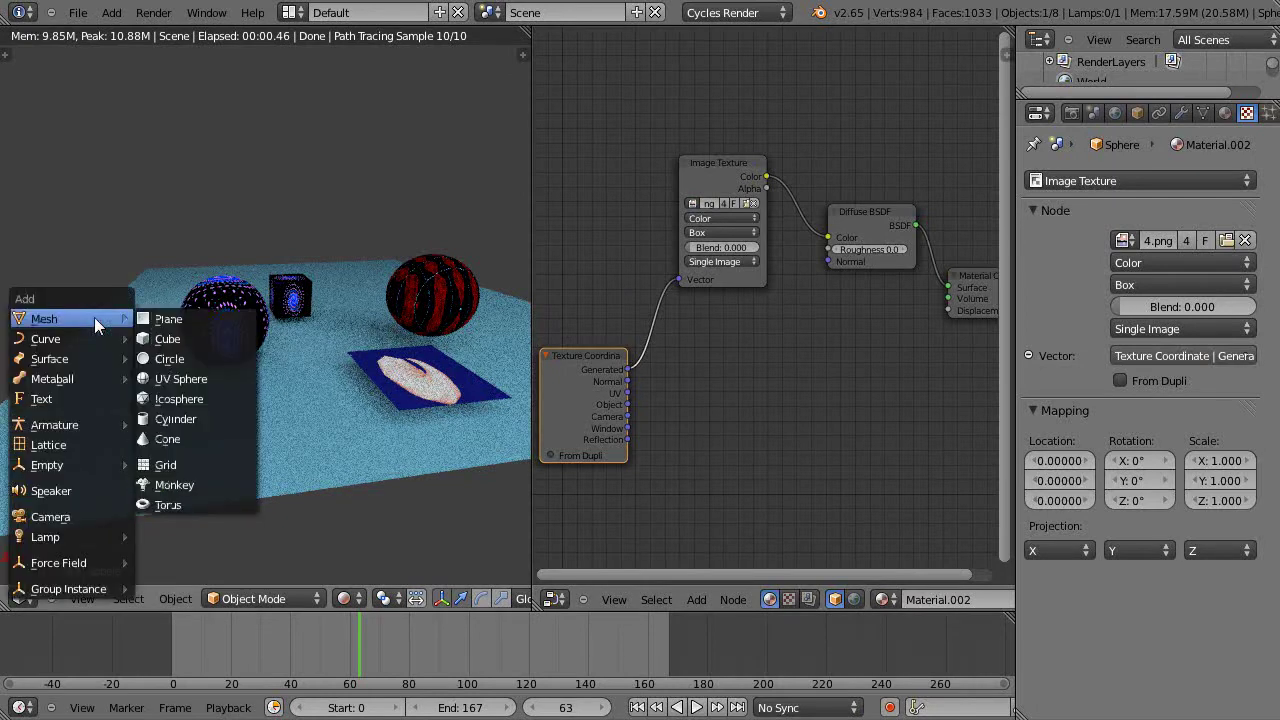
pyautogui.click(185, 438)
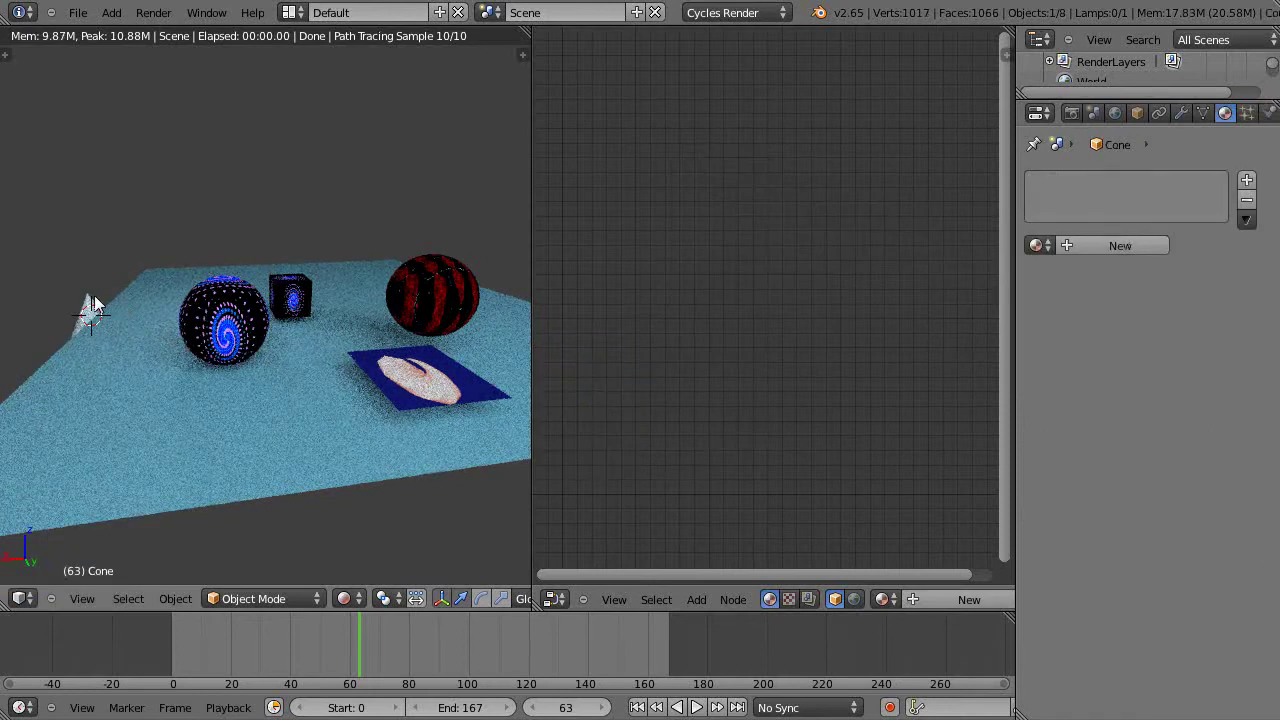
# Raise the cone along Z, then slide it forward toward the camera at fixed height.
pyautogui.press('g')
pyautogui.press('z')
pyautogui.click(105, 229)
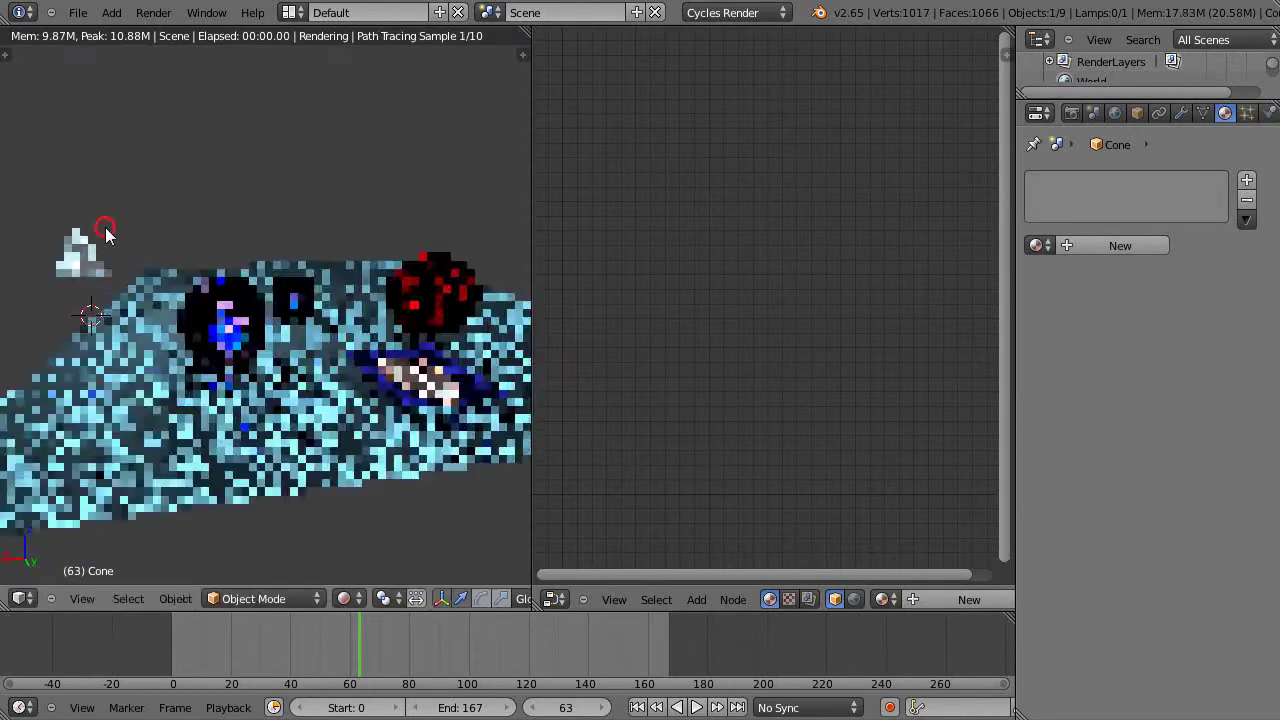
pyautogui.press('g')
pyautogui.hotkey('shift', 'z')
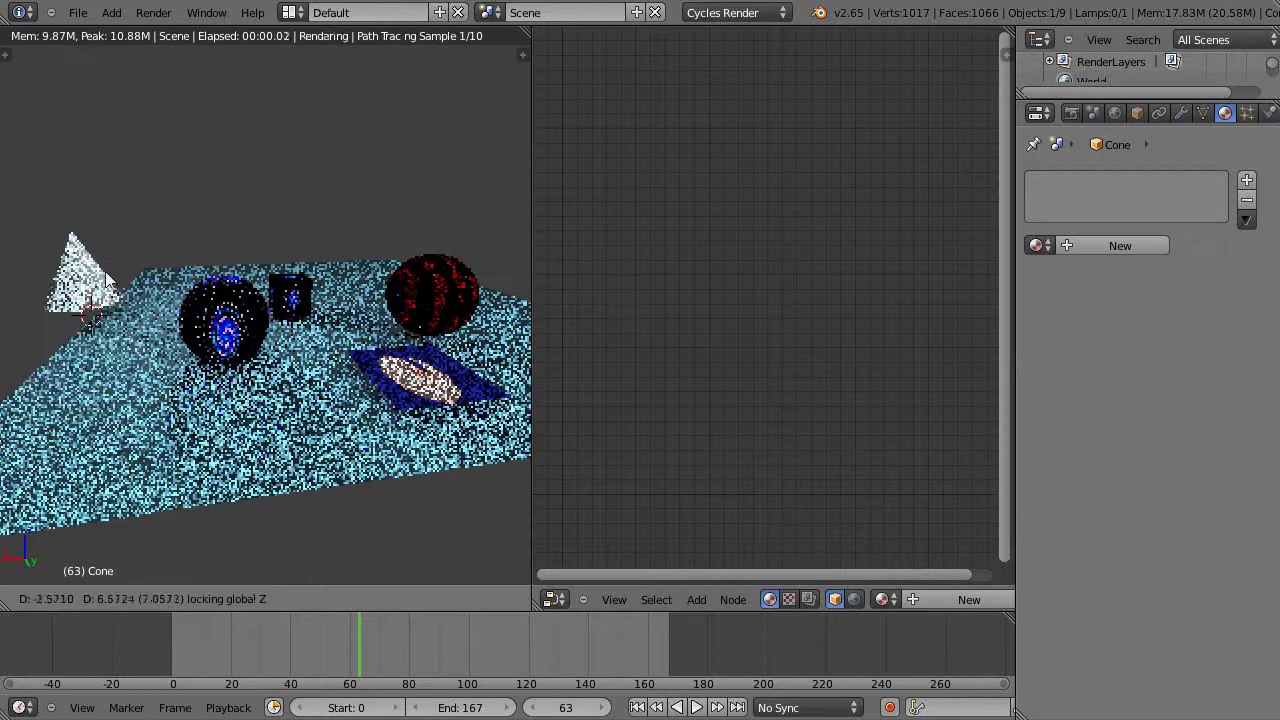
pyautogui.click(151, 370)
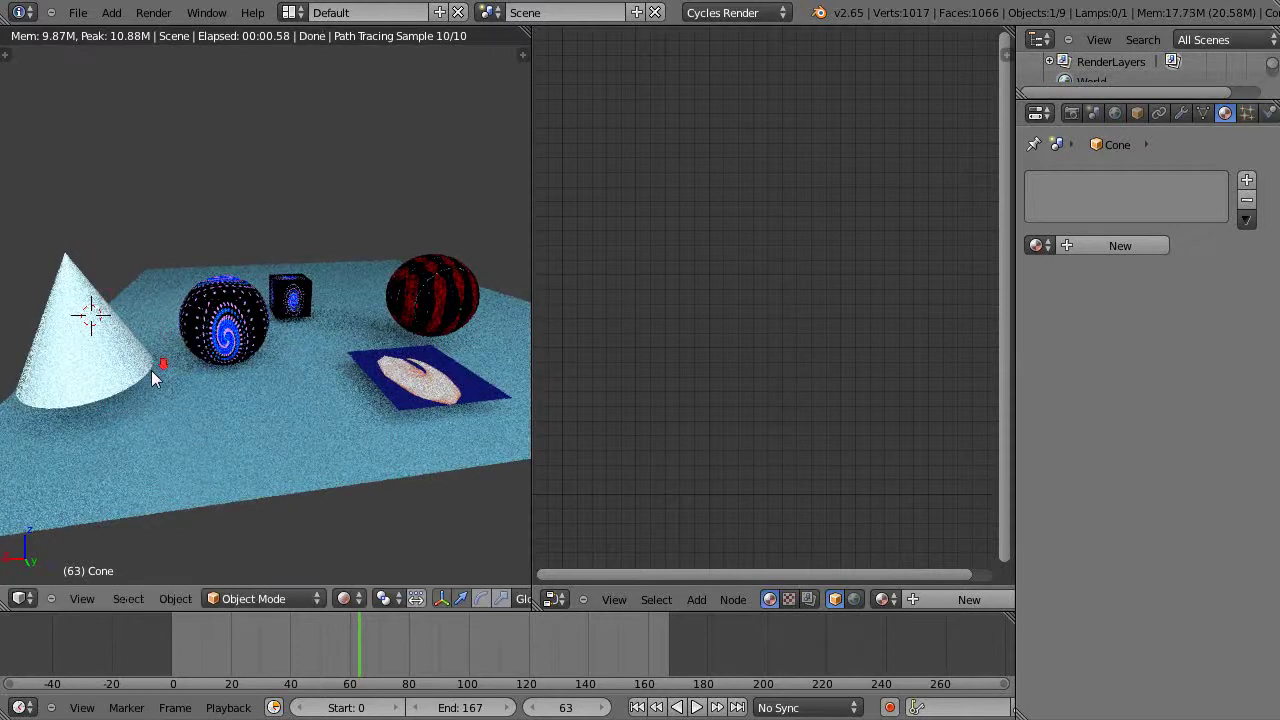
pyautogui.scroll(-2, 151, 370)
pyautogui.moveTo(151, 370); pyautogui.dragTo(175, 380, button='middle')
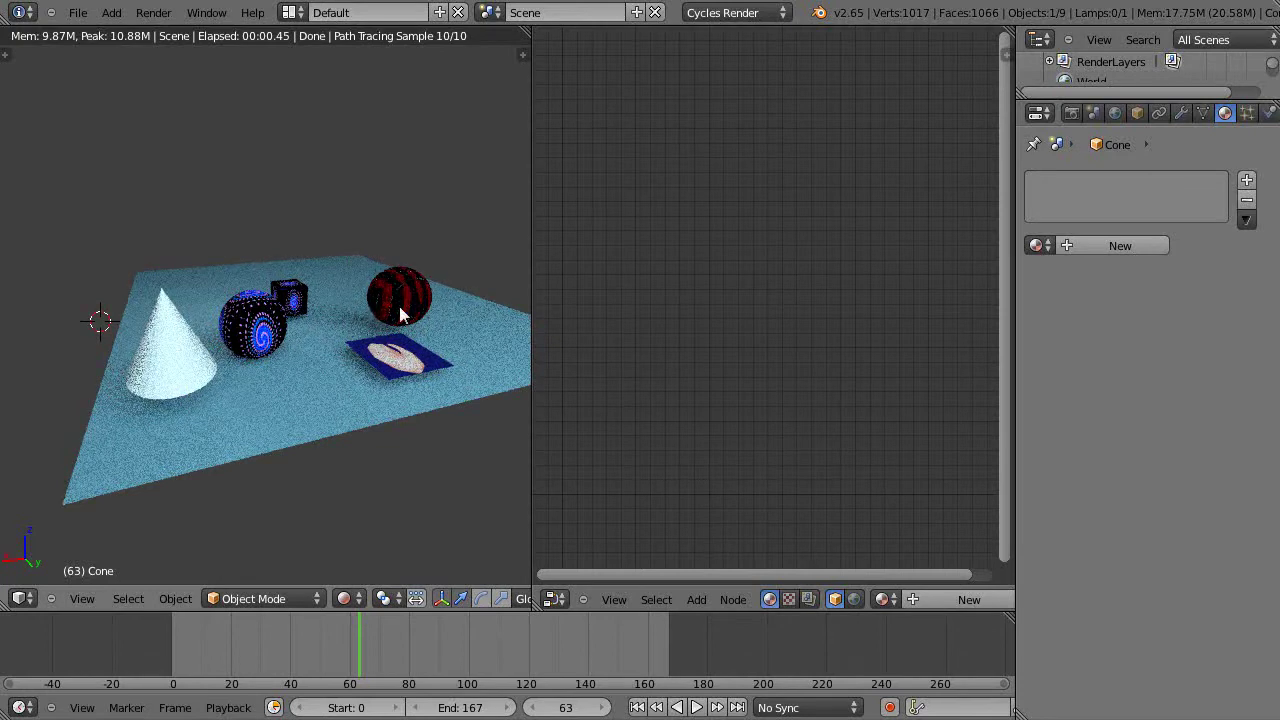
pyautogui.scroll(2, 211, 356)
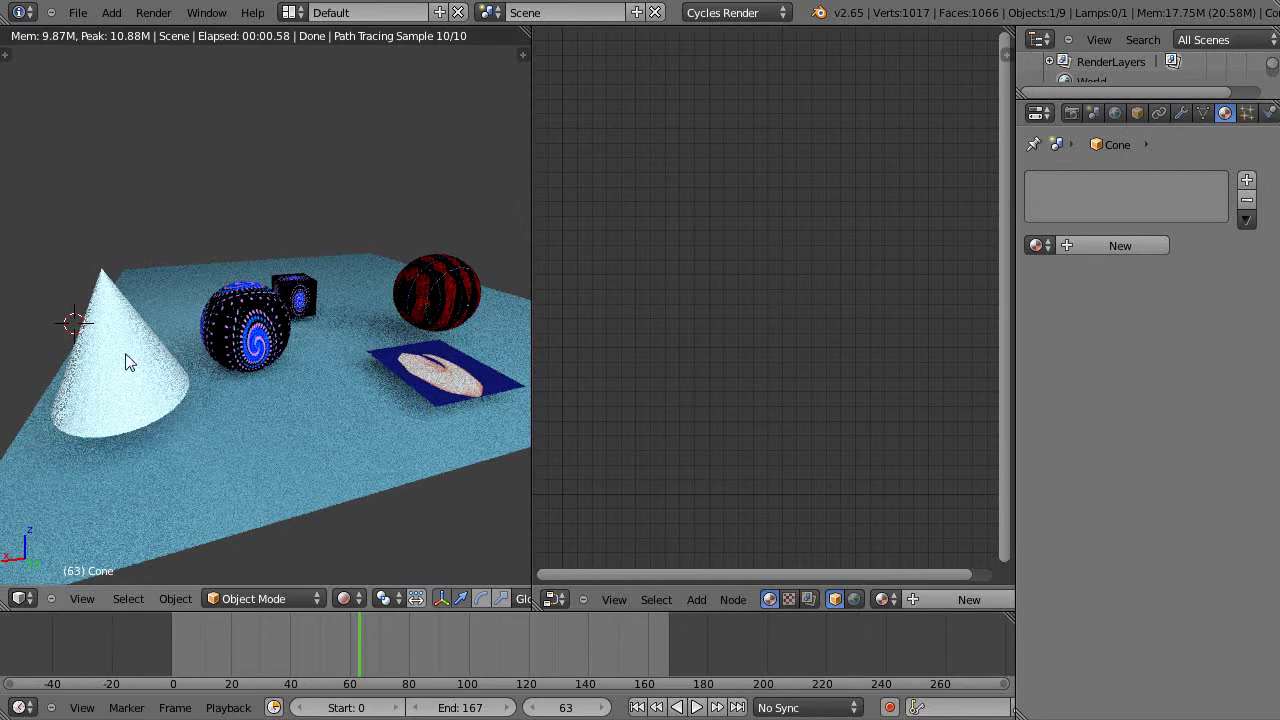
# Give the cone a new material with a yellow diffuse colour.
pyautogui.click(1123, 247)
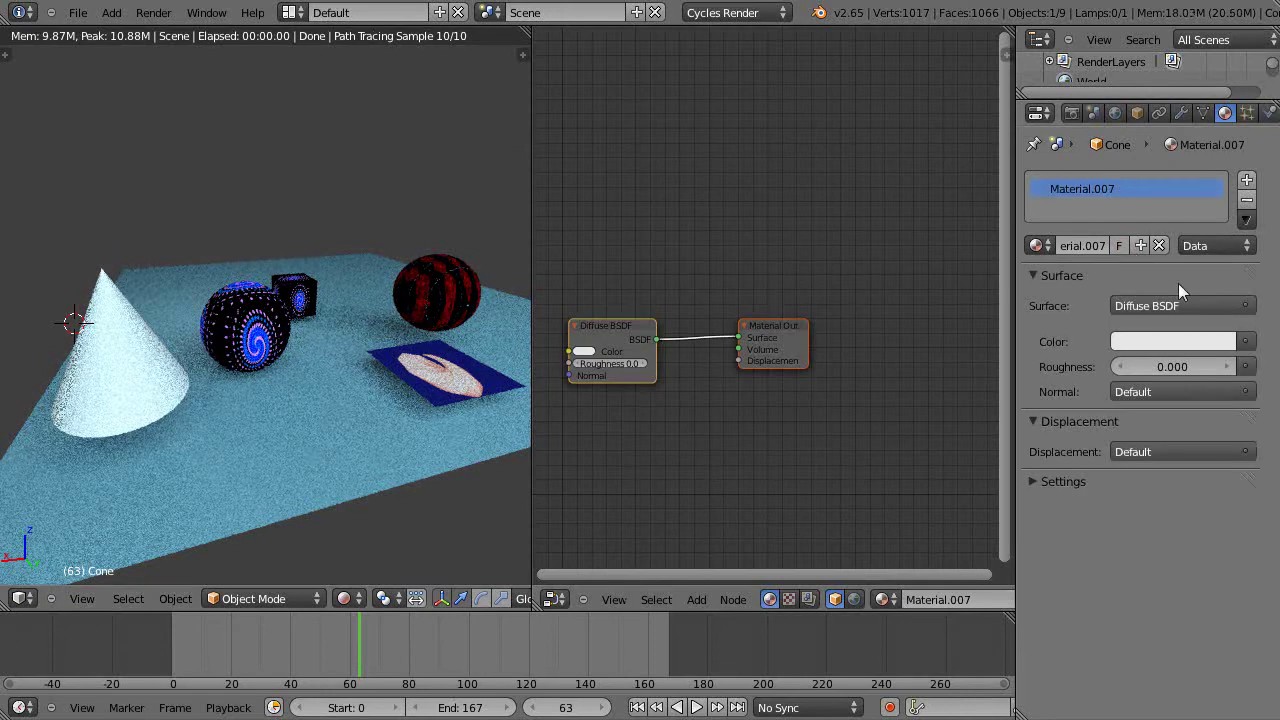
pyautogui.click(1161, 342)
pyautogui.click(1088, 152)
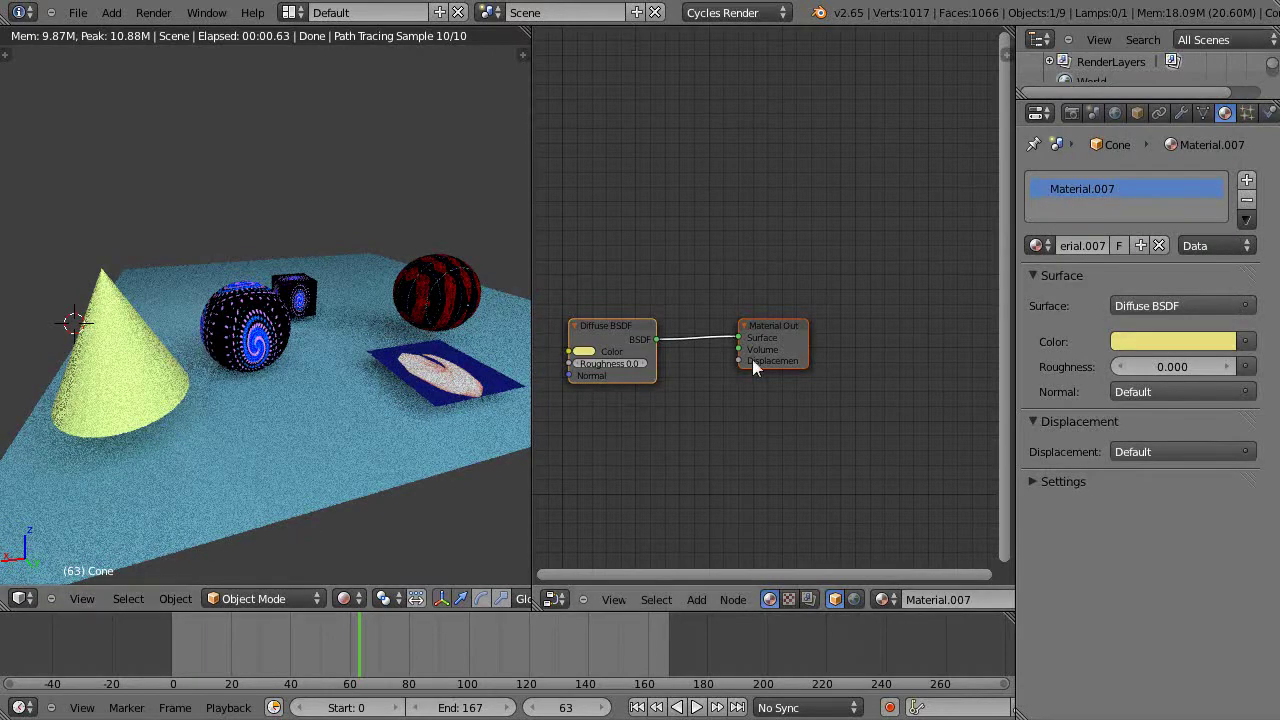
# Add a particle system to the cone, then place Diffuse BSDF beside Material Output.
pyautogui.click(1248, 114)
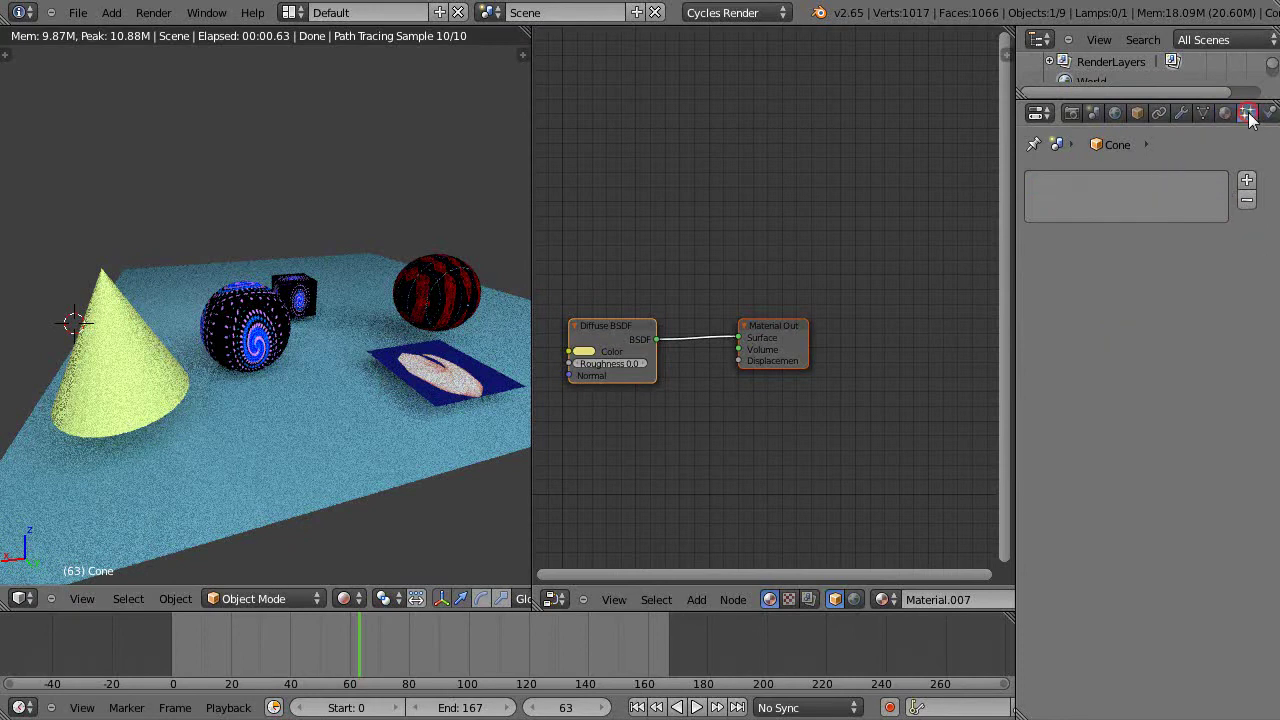
pyautogui.click(1246, 182)
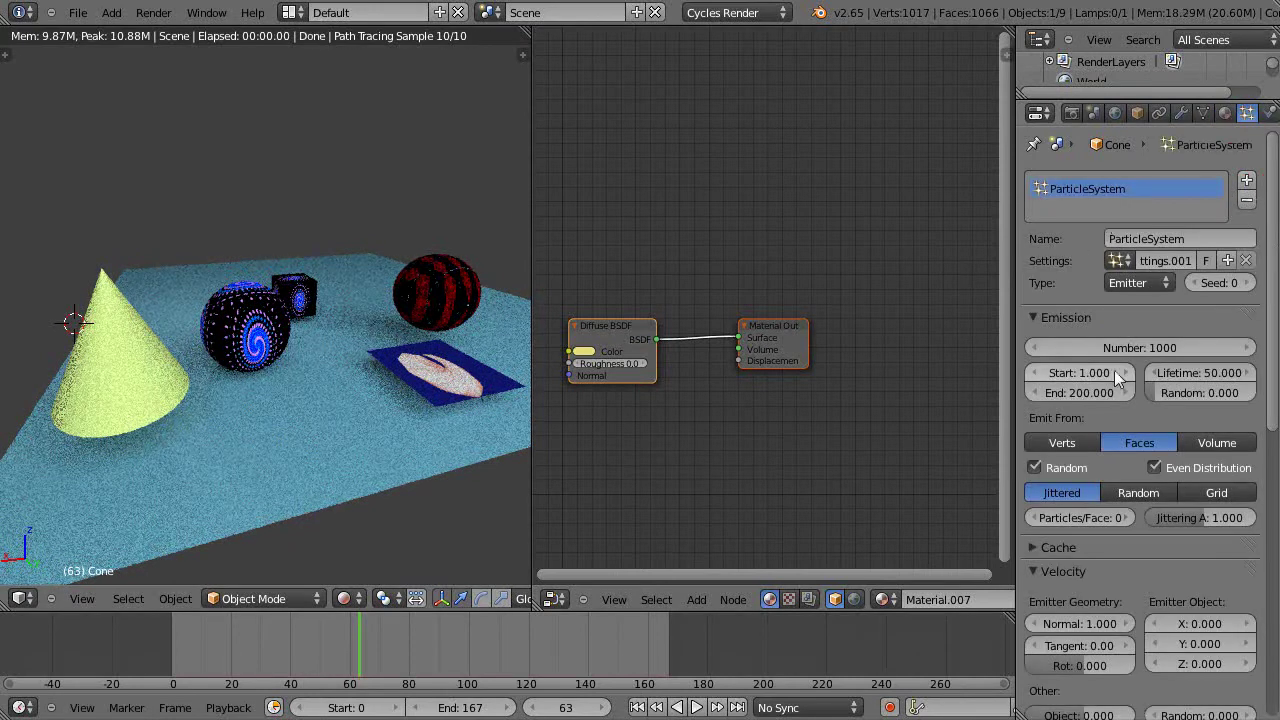
pyautogui.click(1225, 113)
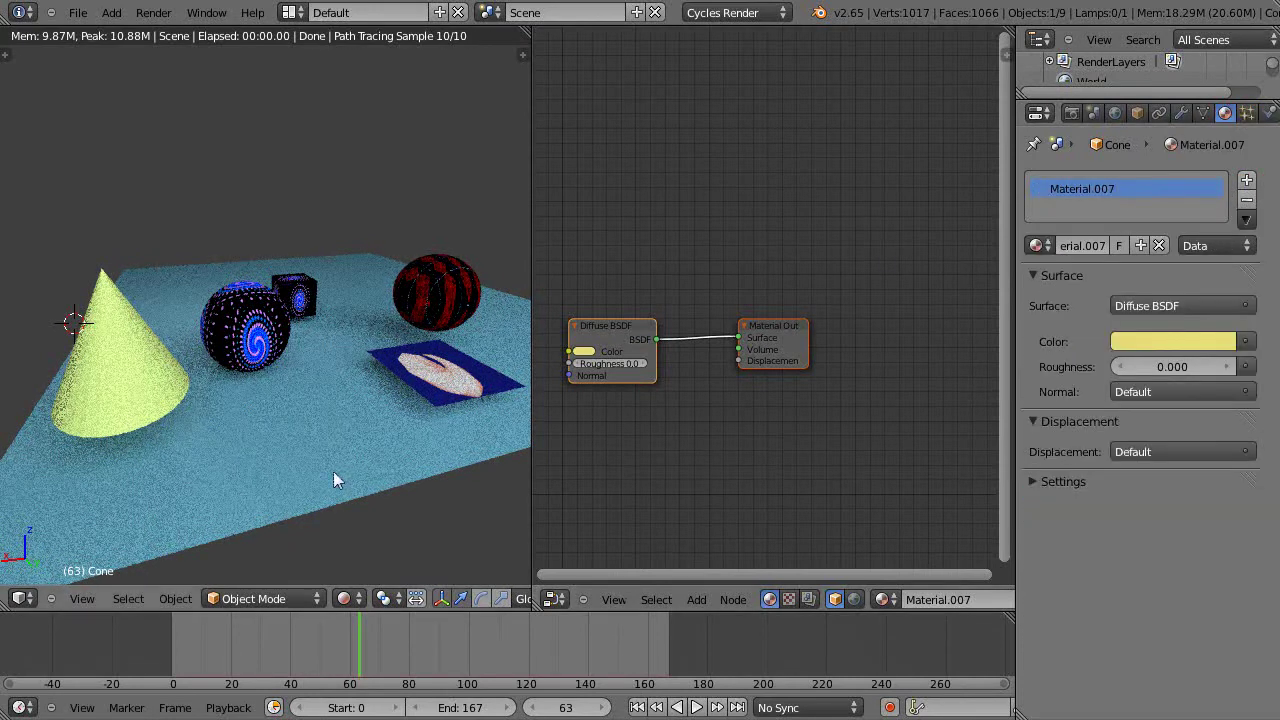
pyautogui.moveTo(766, 335); pyautogui.dragTo(898, 320)
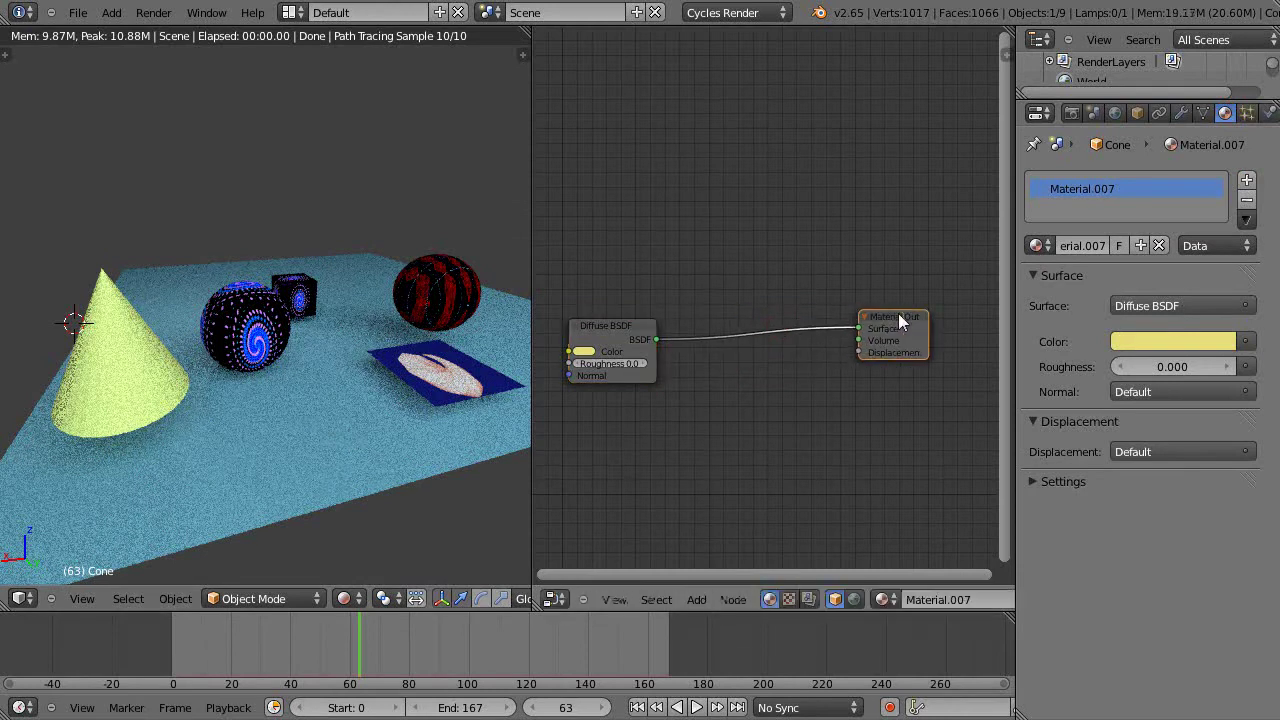
pyautogui.moveTo(596, 324); pyautogui.dragTo(760, 266)
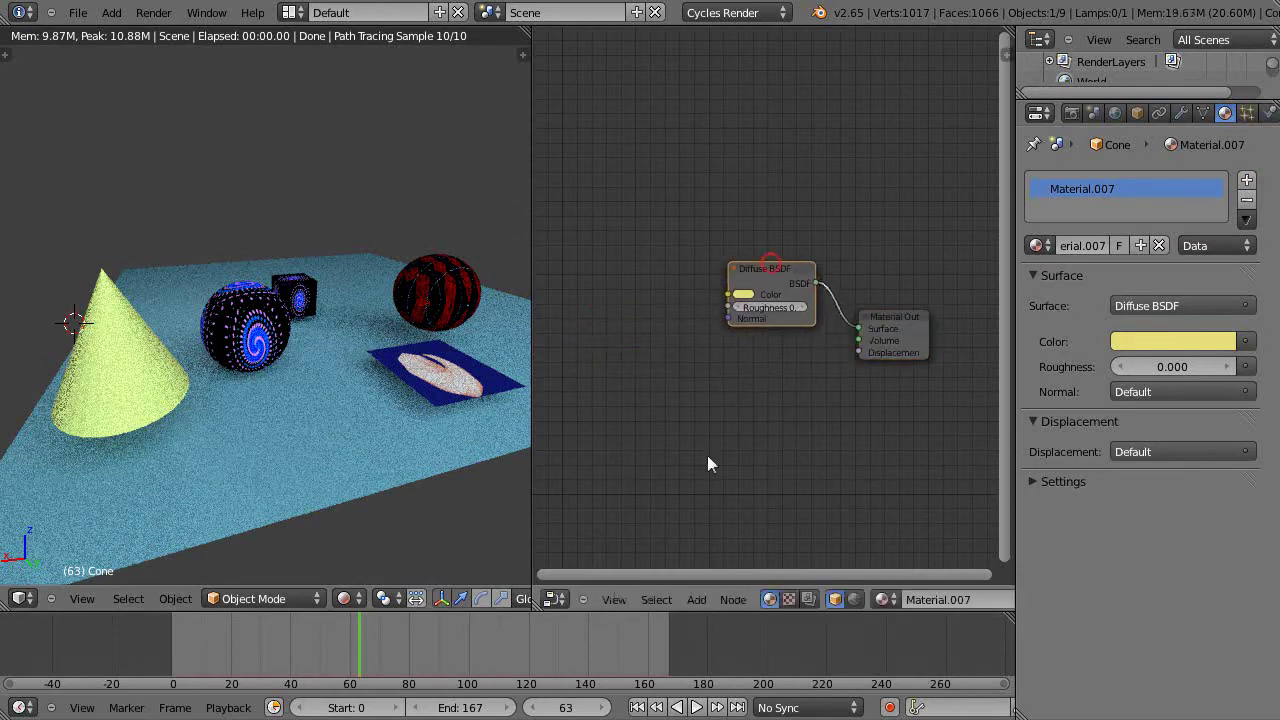
# Add an Image Texture node, move it left, and load a PNG image into it.
pyautogui.click(696, 605)
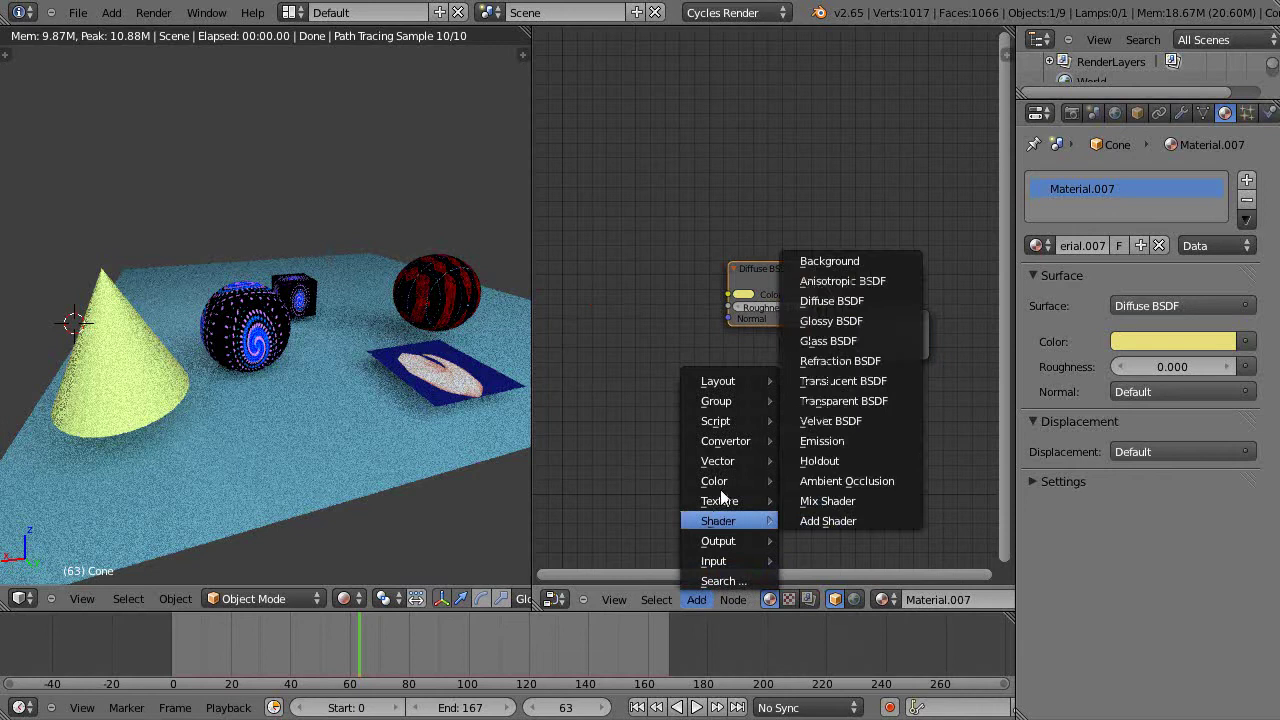
pyautogui.moveTo(726, 503)
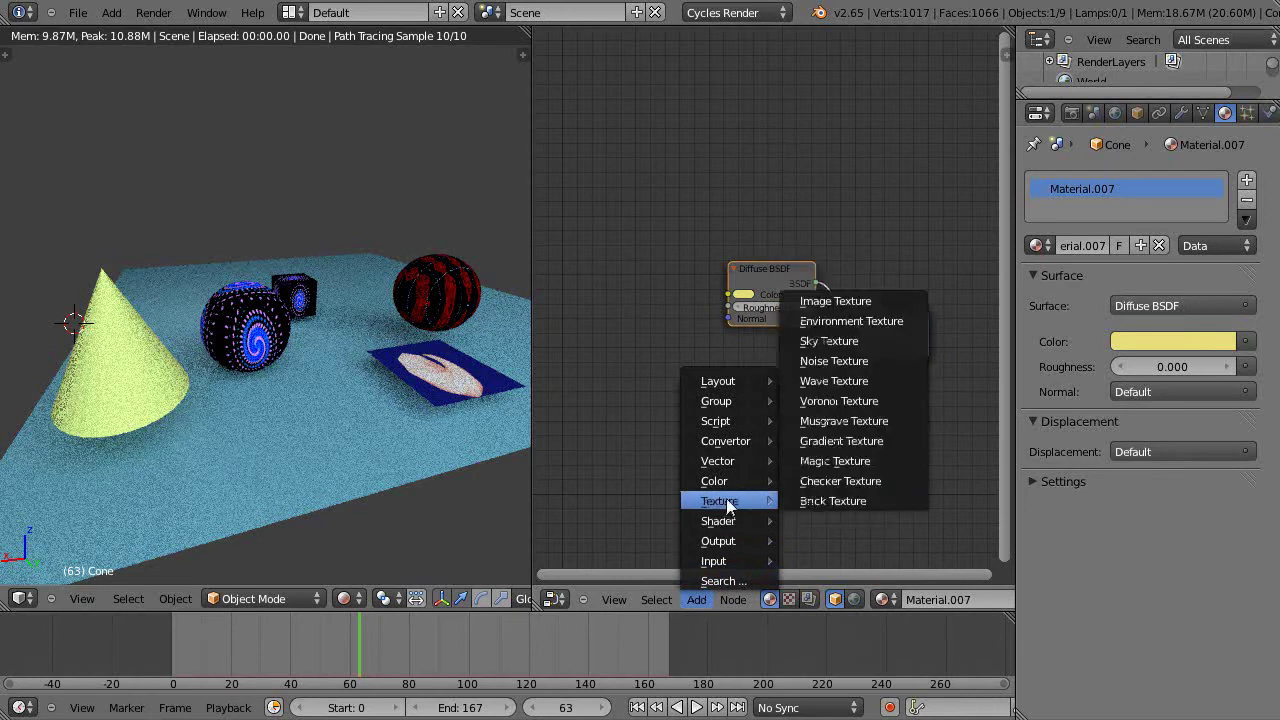
pyautogui.click(830, 298)
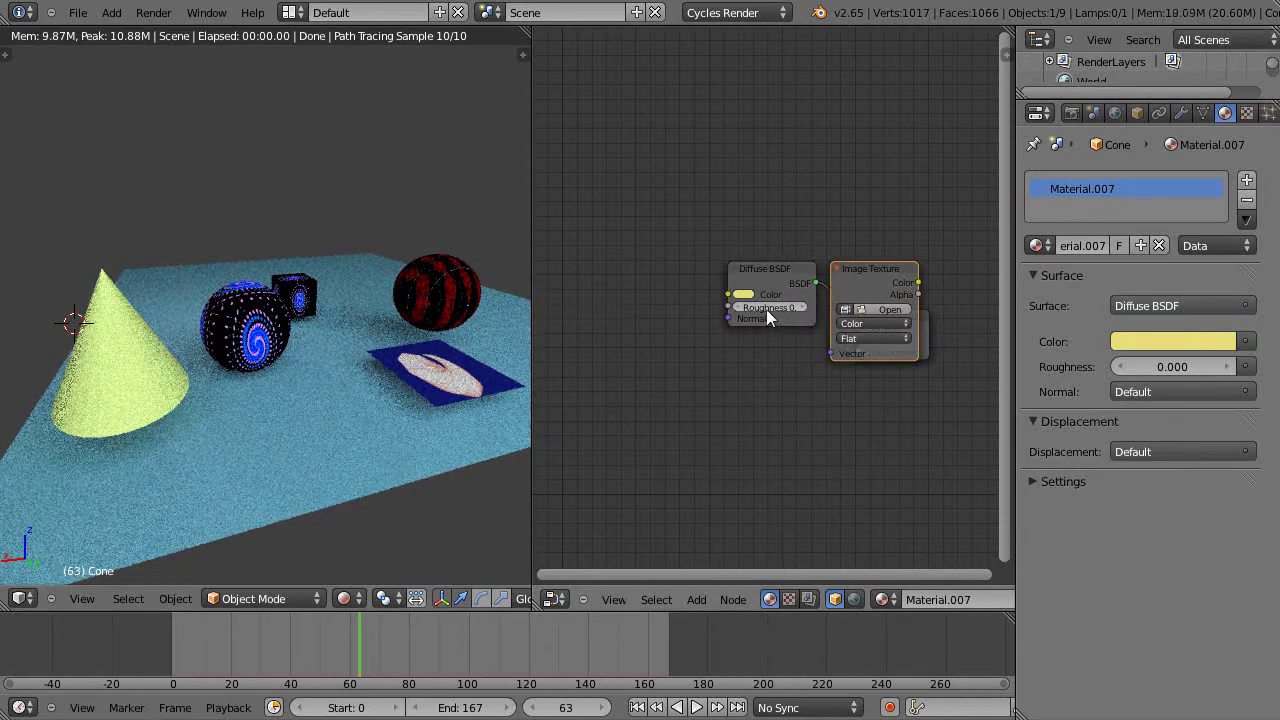
pyautogui.moveTo(871, 271); pyautogui.dragTo(639, 280)
pyautogui.click(643, 326)
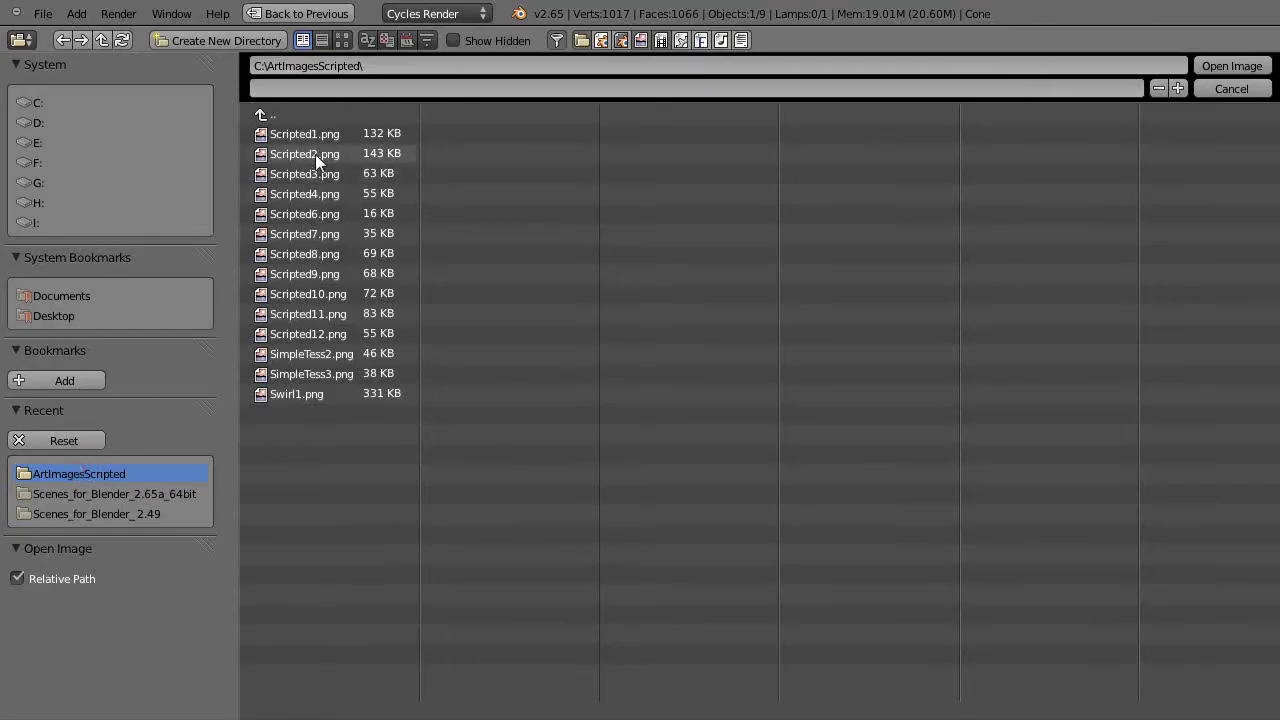
pyautogui.doubleClick(305, 136)
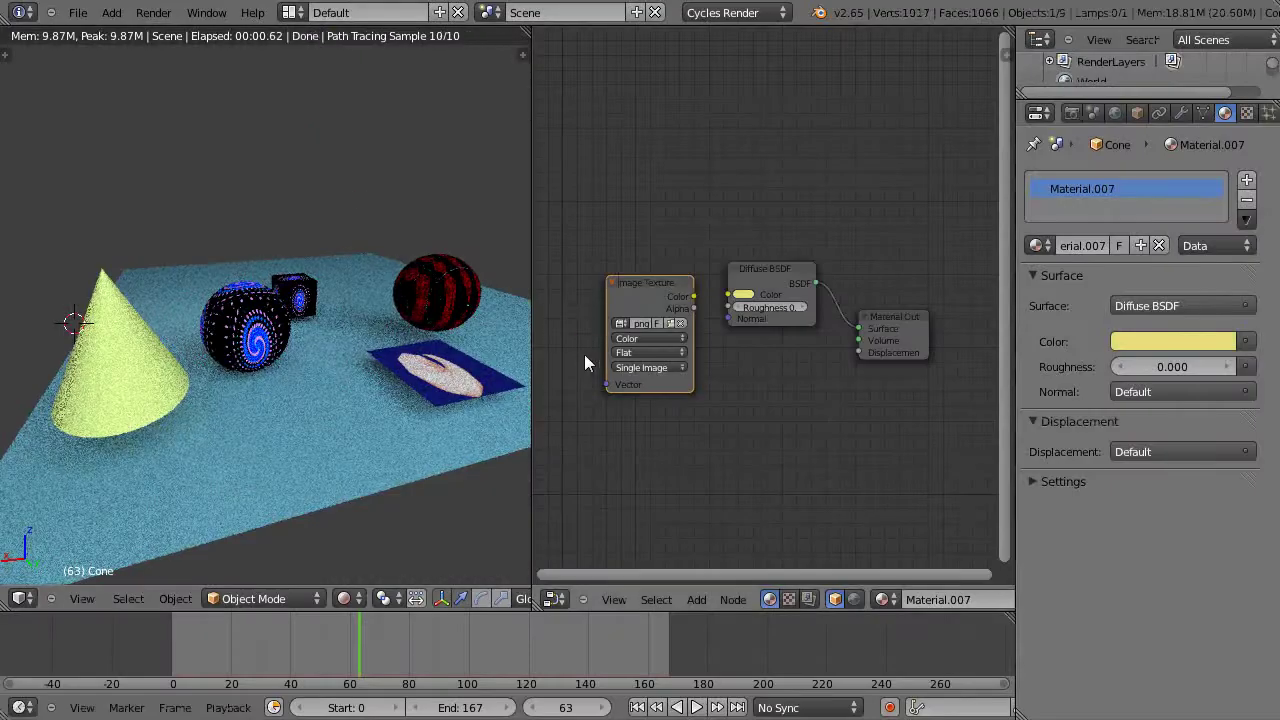
# Connect the ted1.png texture's Color to Diffuse BSDF Color and show the texture's mapping settings.
pyautogui.moveTo(643, 281); pyautogui.dragTo(726, 295)
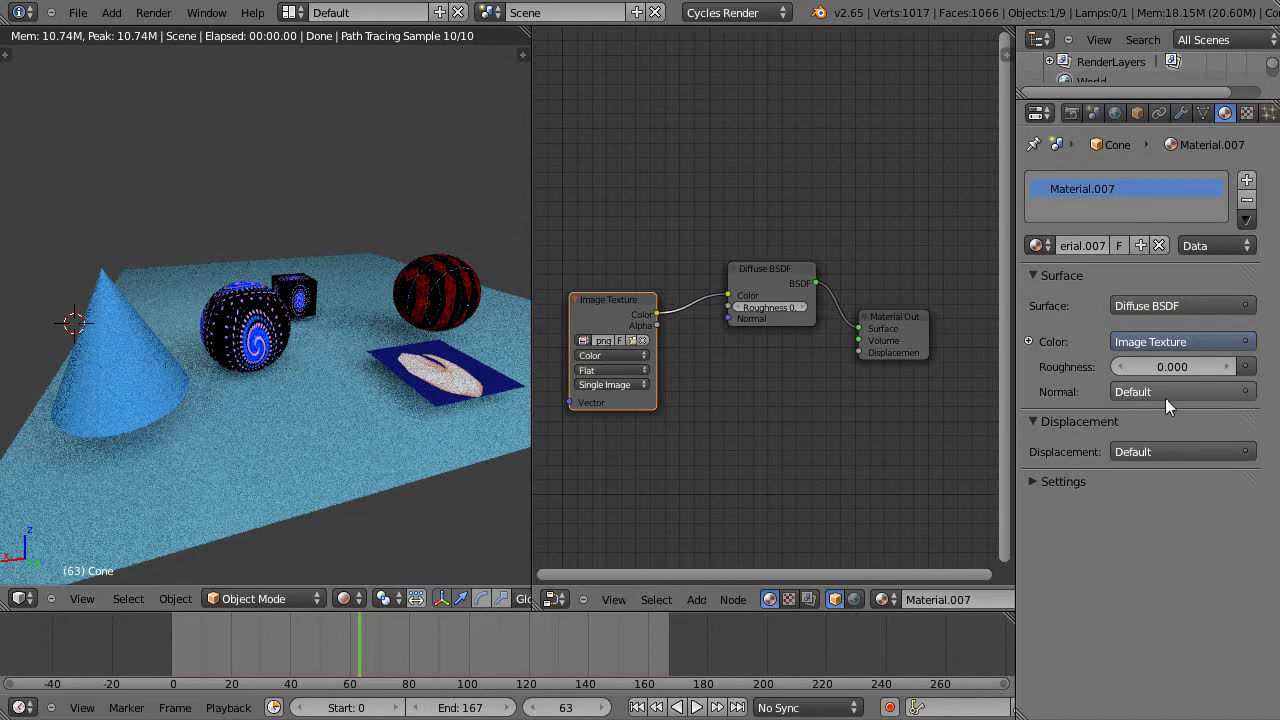
pyautogui.click(1247, 114)
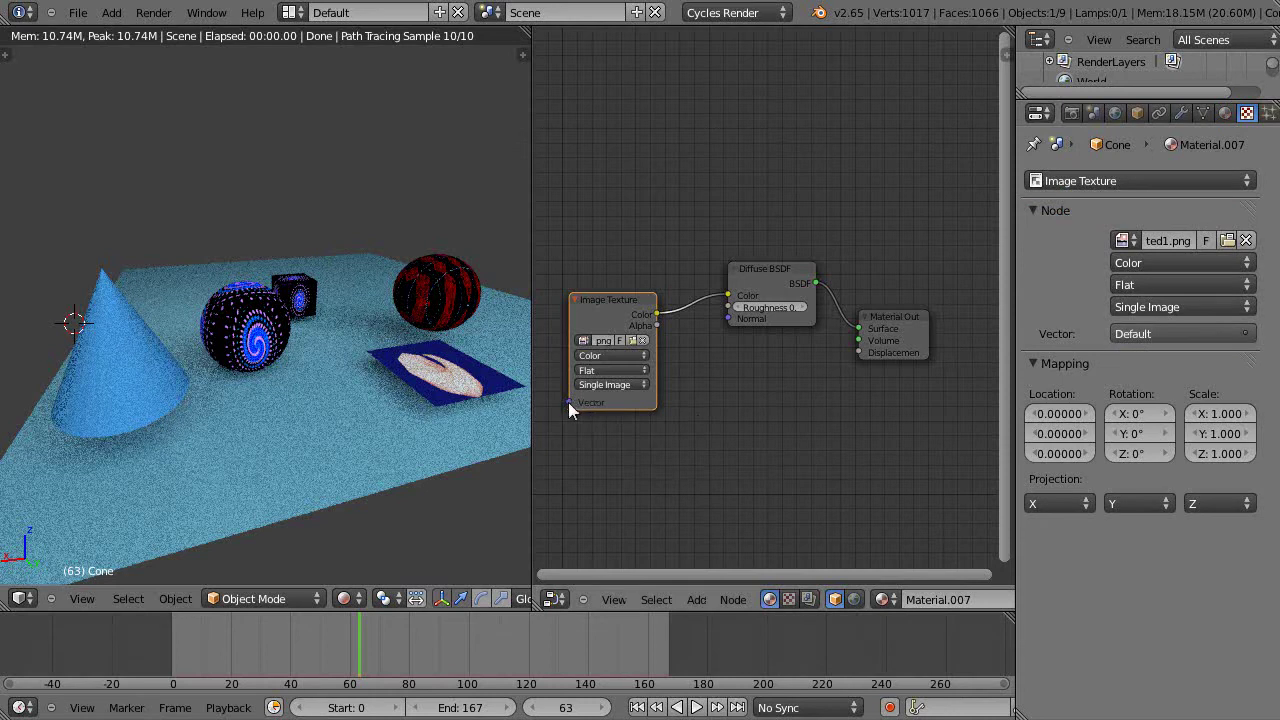
pyautogui.moveTo(780, 275); pyautogui.dragTo(829, 169)
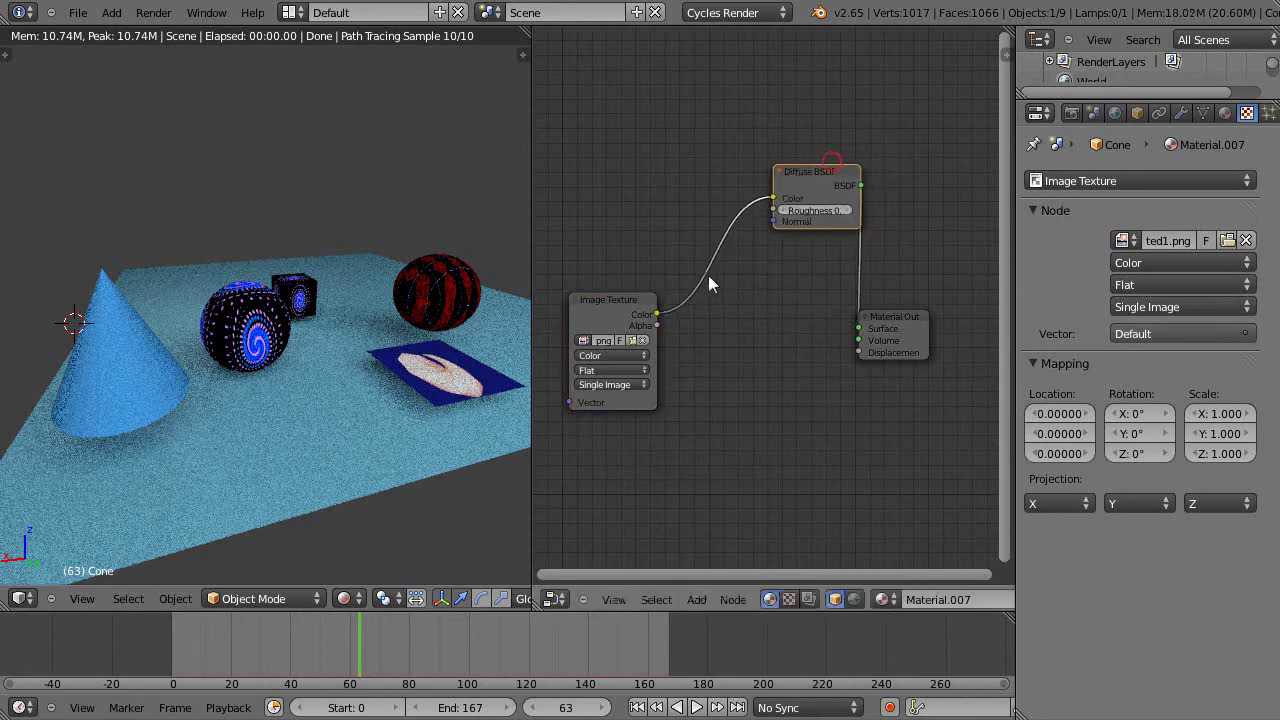
pyautogui.moveTo(631, 301); pyautogui.dragTo(733, 310)
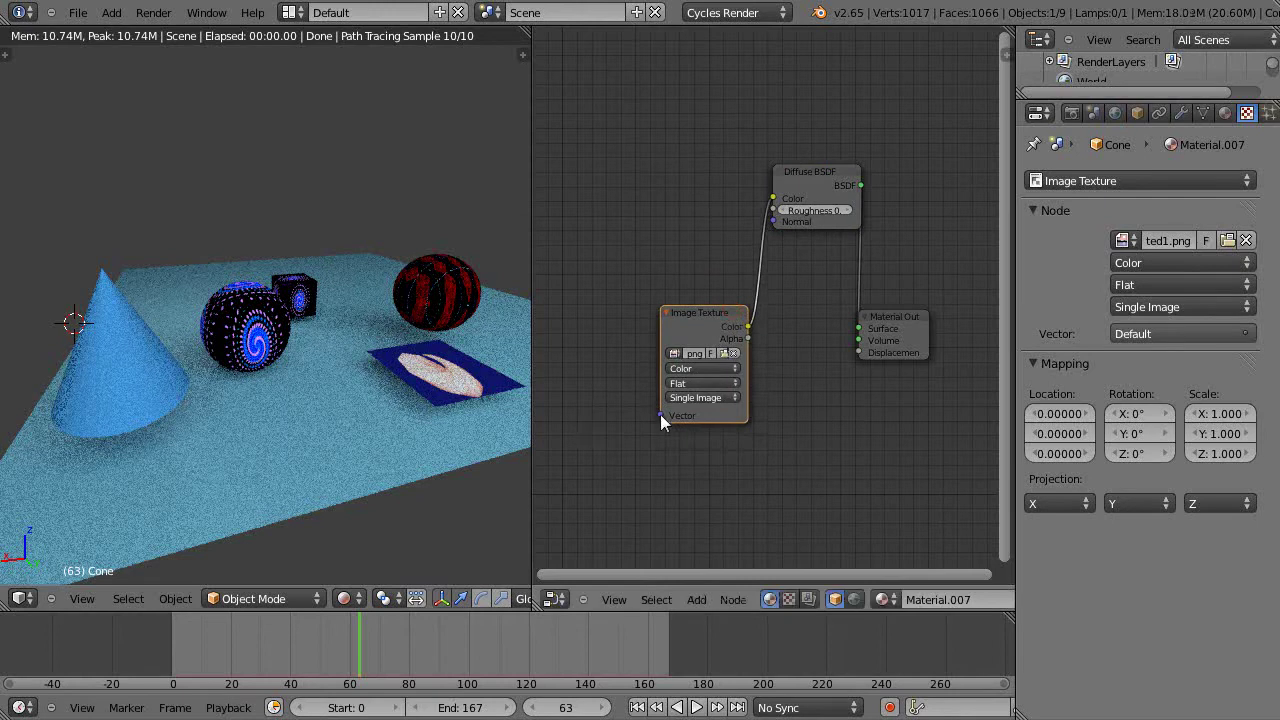
# Drive the Image Texture vector with Generated coordinates and orbit the rendered view around the cone.
pyautogui.click(1169, 332)
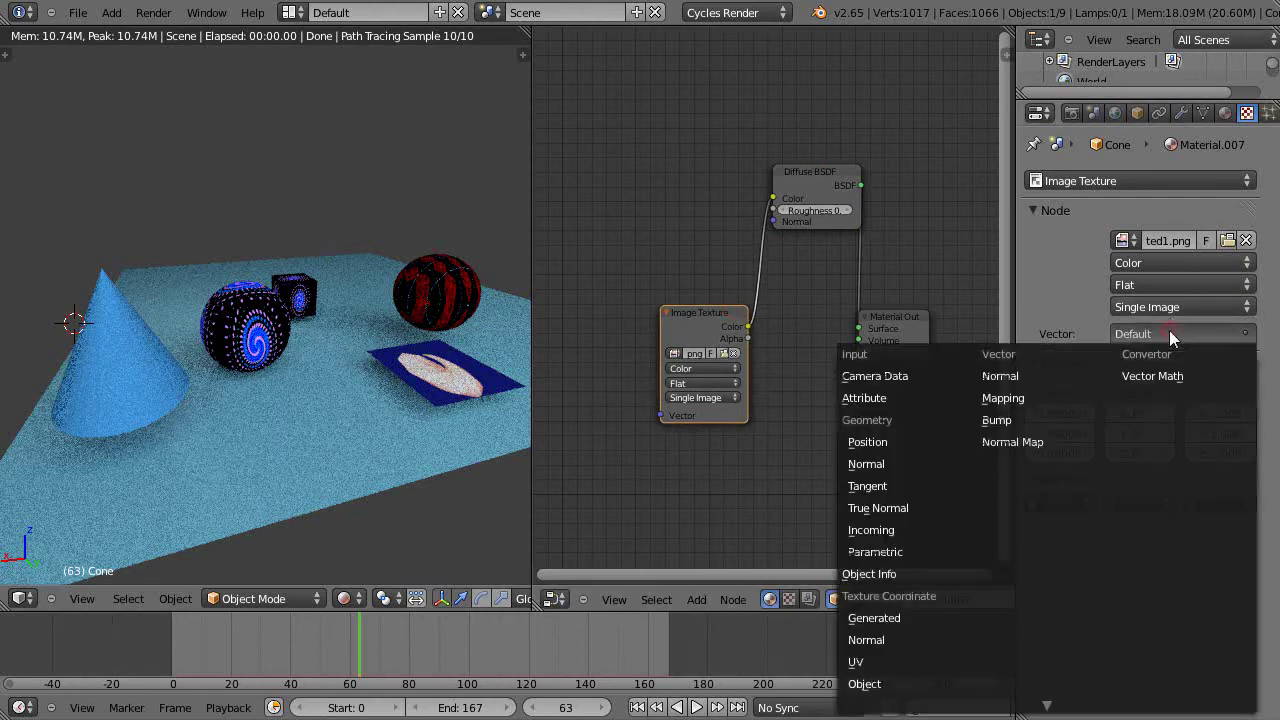
pyautogui.click(876, 618)
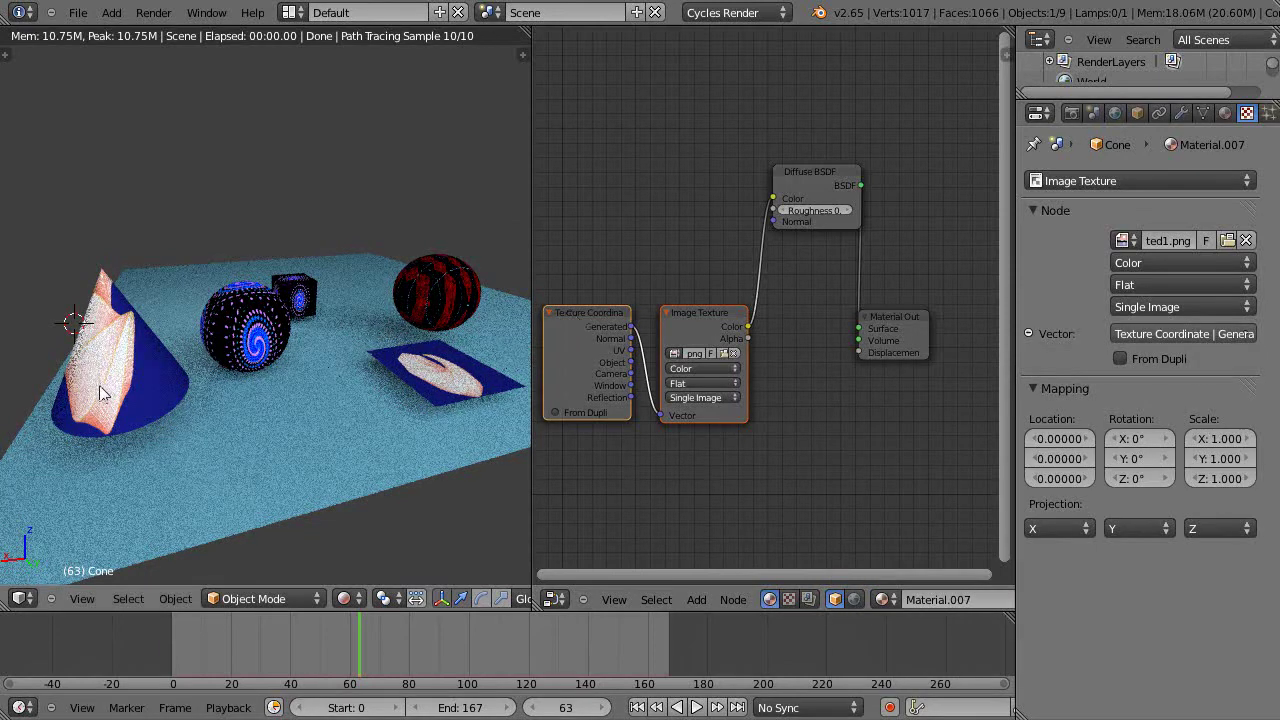
pyautogui.moveTo(52, 373); pyautogui.dragTo(88, 376, button='middle')
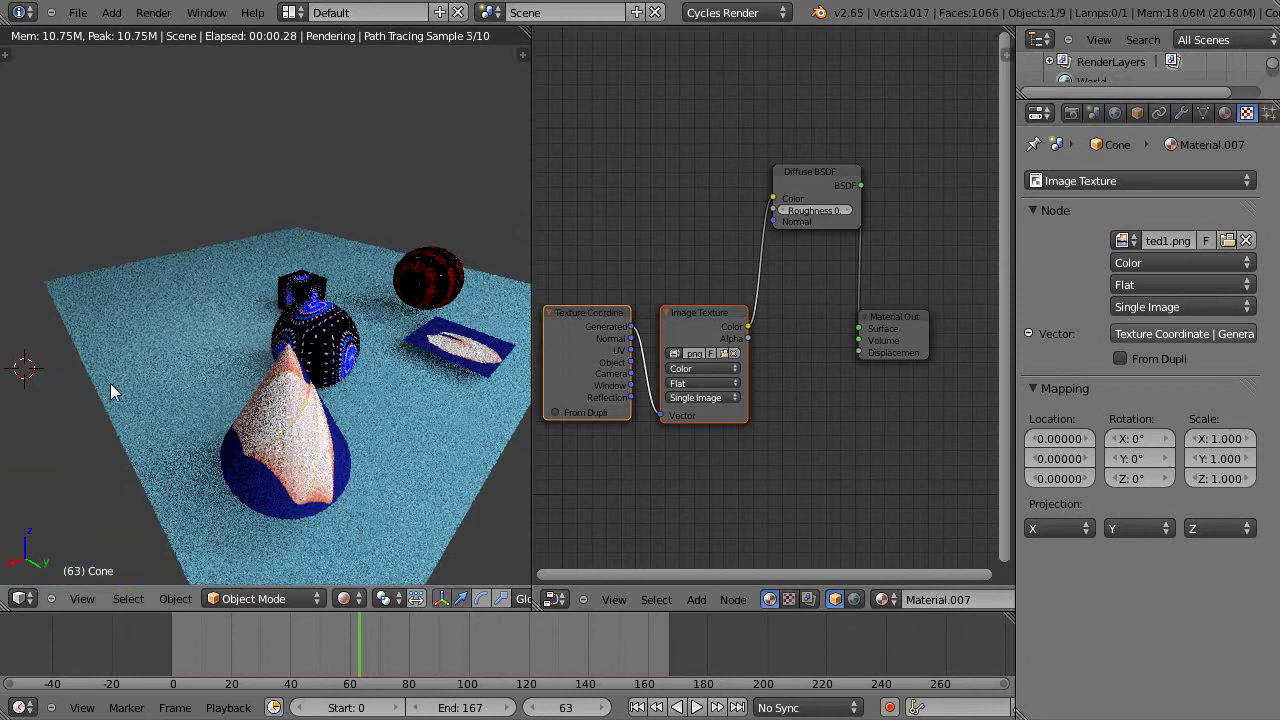
pyautogui.moveTo(110, 393); pyautogui.dragTo(497, 446, button='middle')
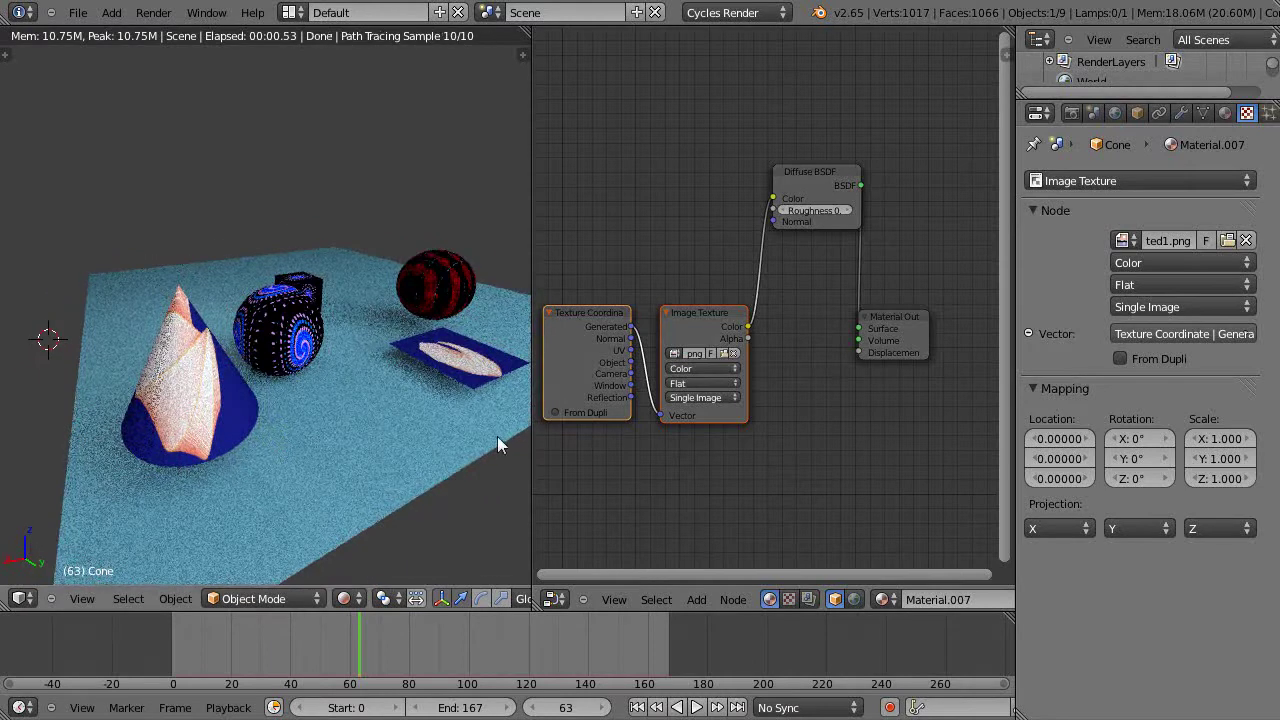
# Move Image Texture above the shader, Material Output and Diffuse BSDF down-right, Texture Coordinate right.
pyautogui.moveTo(705, 316); pyautogui.dragTo(687, 128)
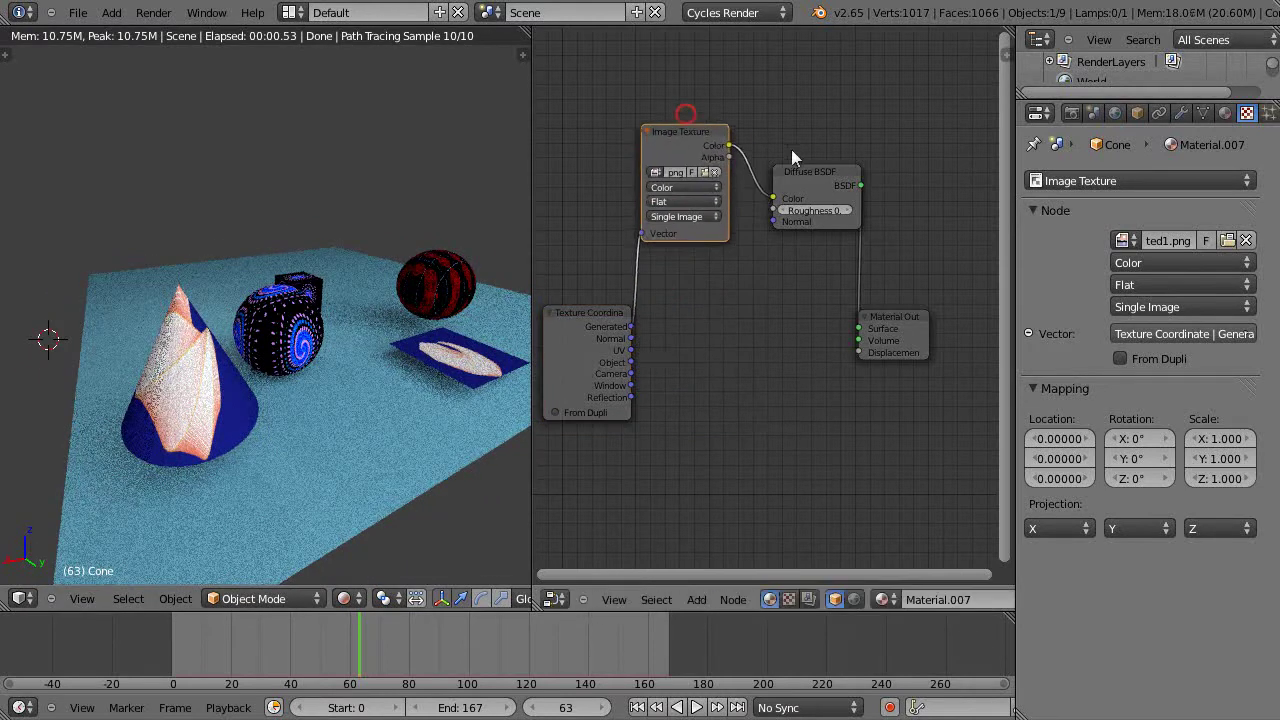
pyautogui.click(899, 320)
pyautogui.moveTo(899, 320); pyautogui.dragTo(937, 389)
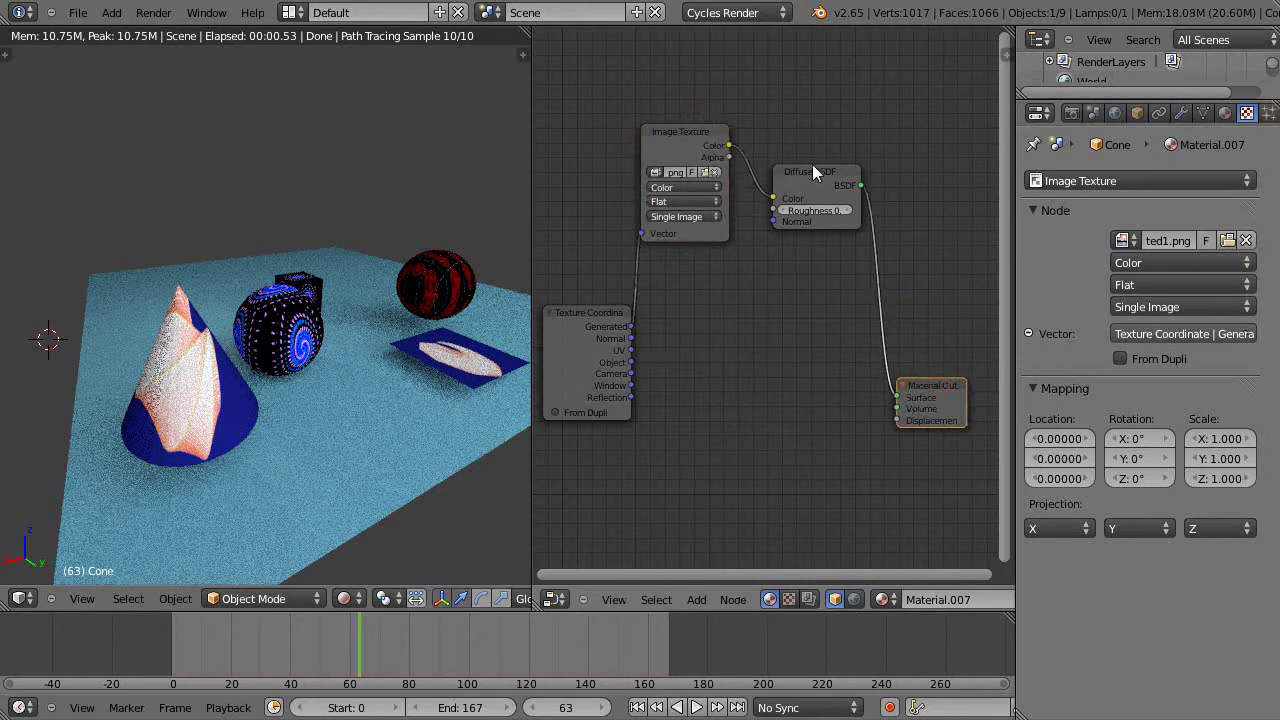
pyautogui.moveTo(812, 172); pyautogui.dragTo(866, 233)
pyautogui.moveTo(687, 131); pyautogui.dragTo(723, 144)
pyautogui.moveTo(588, 316); pyautogui.dragTo(727, 318)
# Expand the node editor full-screen and regroup Diffuse BSDF, Material Output and Texture Coordinate.
pyautogui.scroll(2, 762, 380)
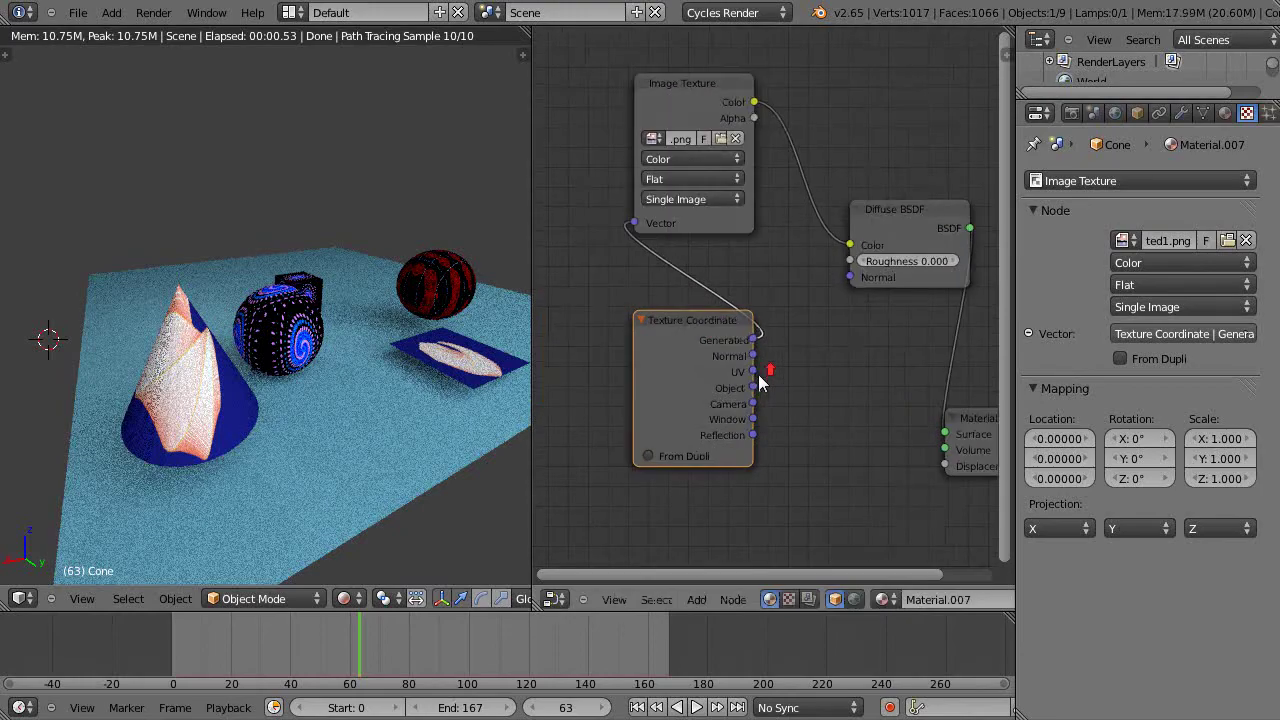
pyautogui.hotkey('ctrl', 'Up')
pyautogui.scroll(2, 760, 376)
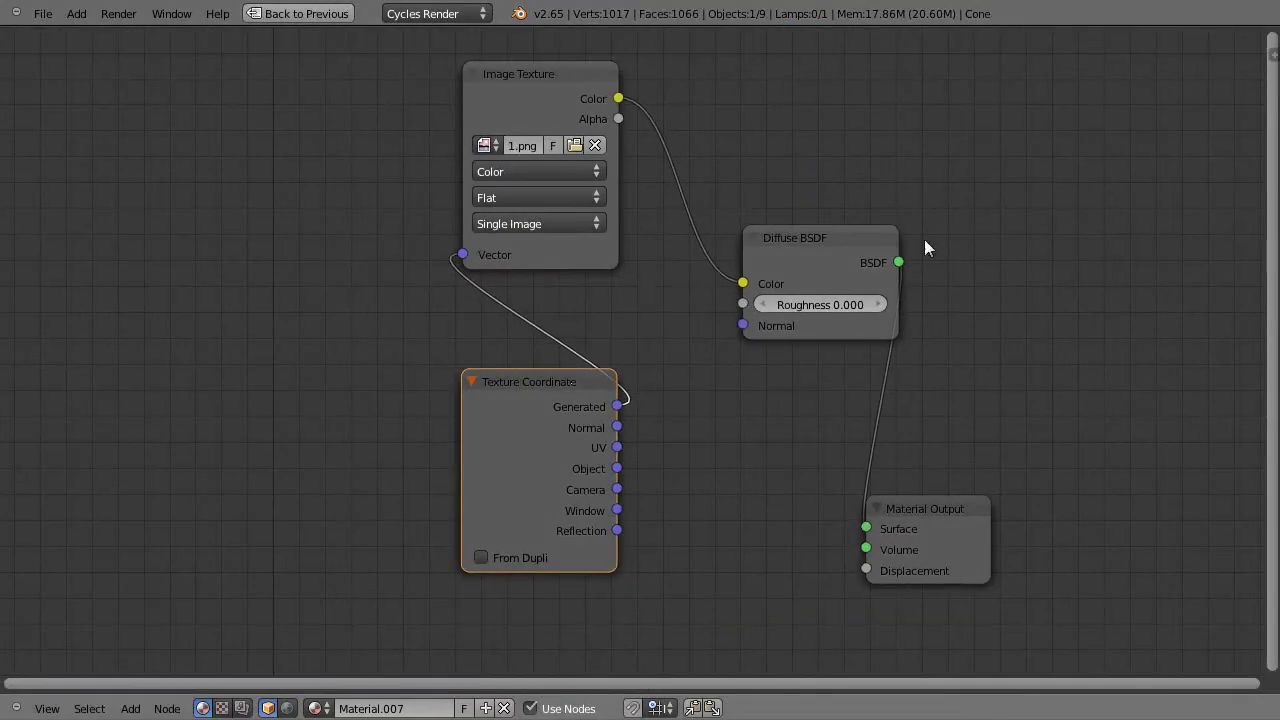
pyautogui.moveTo(826, 238); pyautogui.dragTo(785, 166)
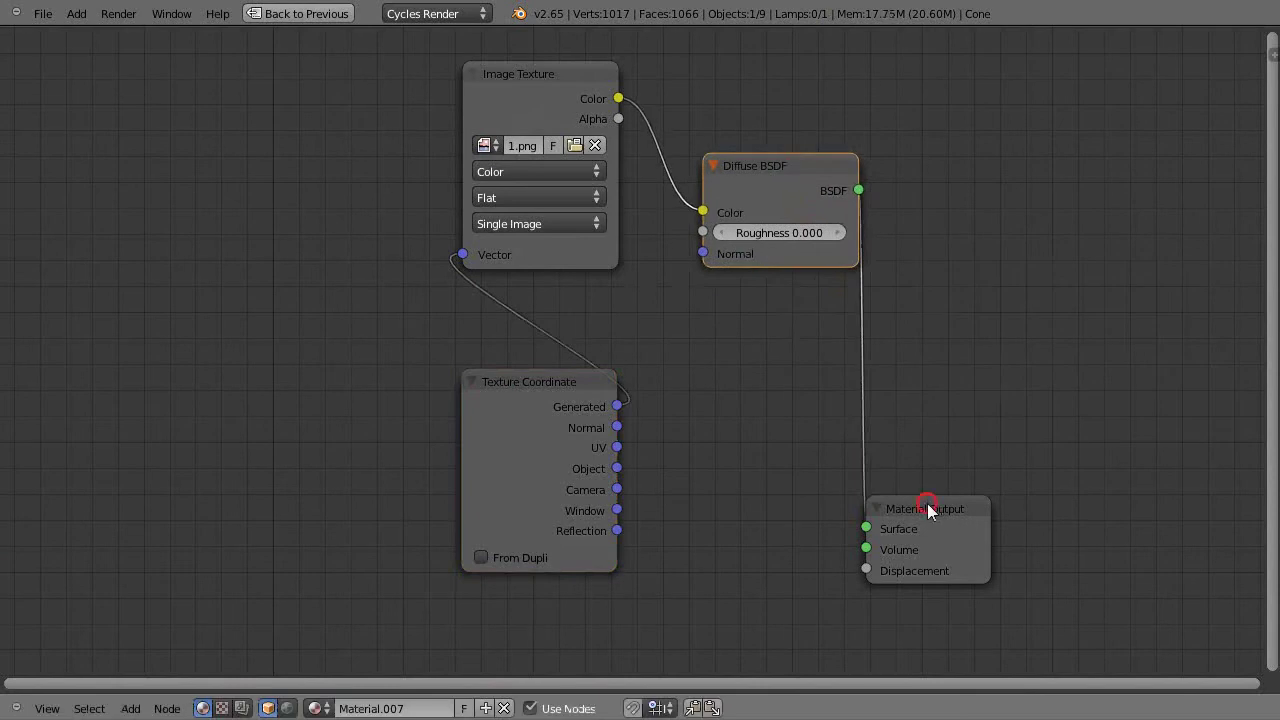
pyautogui.moveTo(928, 510); pyautogui.dragTo(768, 362)
pyautogui.scroll(2, 664, 370)
pyautogui.scroll(-2, 664, 370)
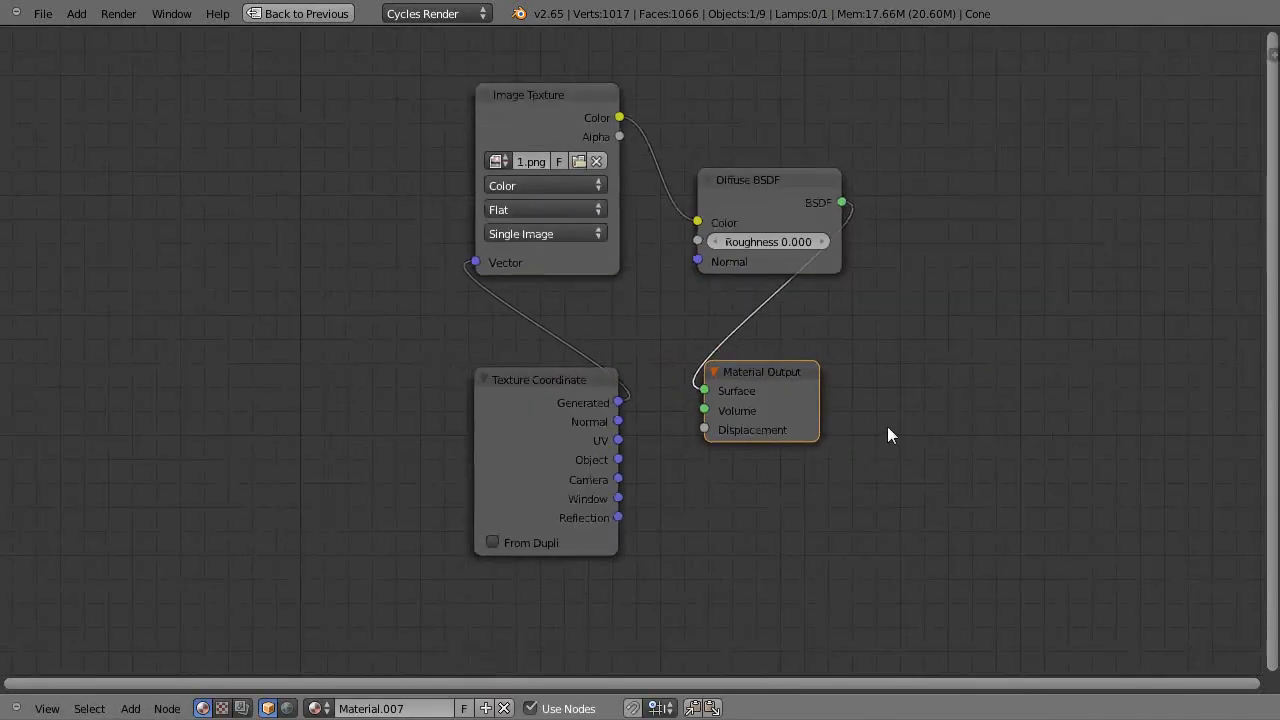
pyautogui.scroll(1, 887, 426)
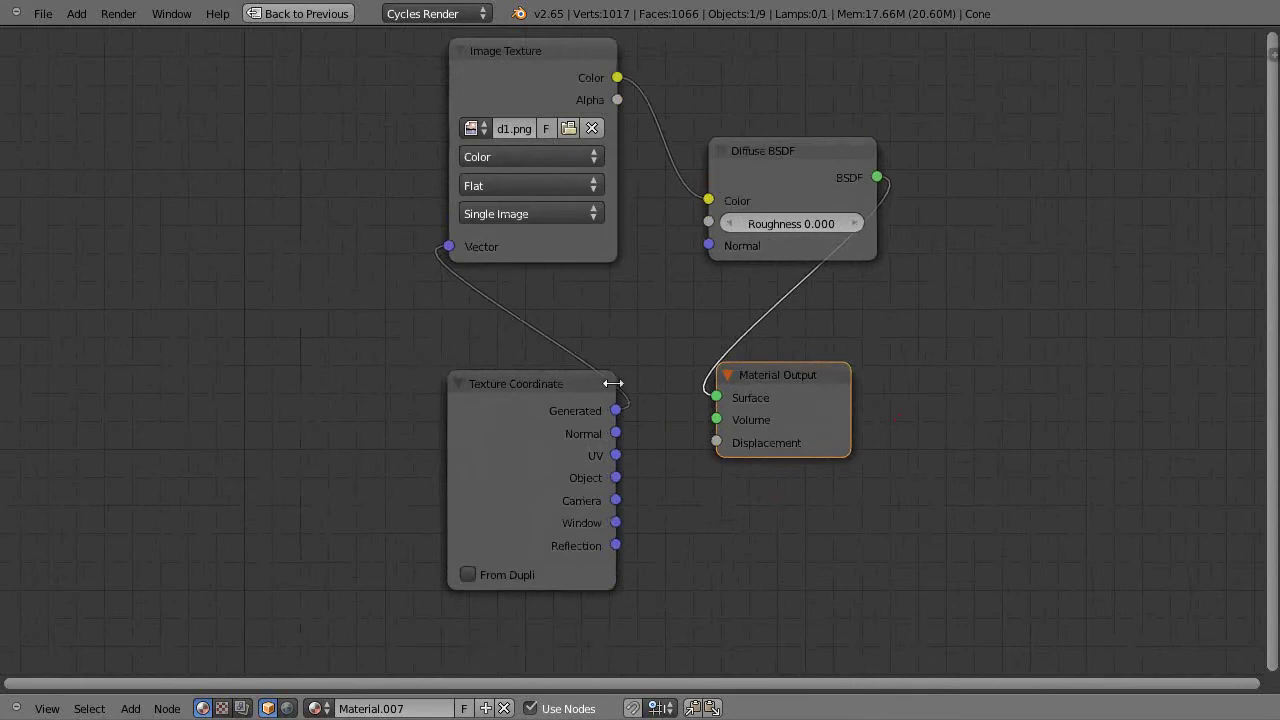
pyautogui.moveTo(550, 388)
pyautogui.mouseDown()
pyautogui.moveTo(526, 388)
pyautogui.moveTo(534, 399)
pyautogui.mouseUp()
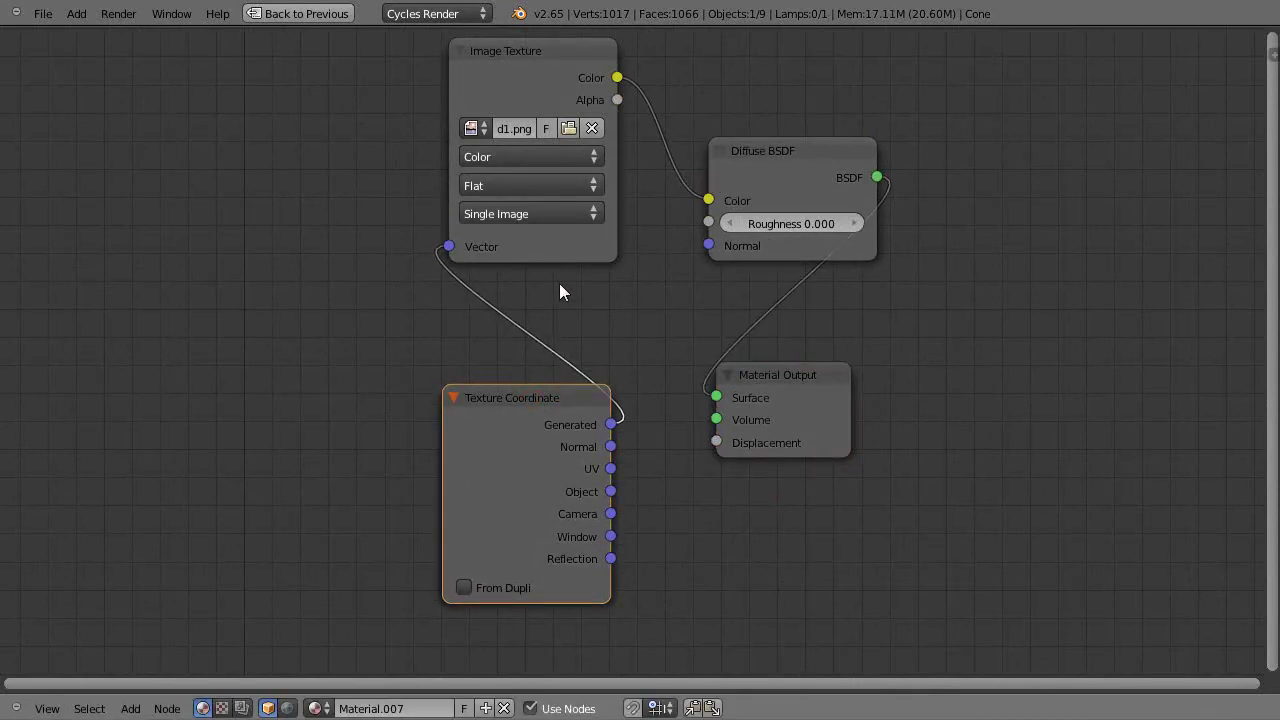
# Cut the Generated-to-Vector link and reconnect Generated to the Image Texture's Vector input.
pyautogui.keyDown('ctrl'); pyautogui.moveTo(552, 298); pyautogui.dragTo(462, 335, button='right'); pyautogui.keyUp('ctrl')
pyautogui.keyDown('ctrl'); pyautogui.moveTo(462, 335); pyautogui.dragTo(456, 345, button='right'); pyautogui.keyUp('ctrl')
pyautogui.moveTo(448, 246); pyautogui.dragTo(619, 428)
# Add two reroute points on the Vector link, one placed left of the Image Texture.
pyautogui.keyDown('shift'); pyautogui.moveTo(580, 300); pyautogui.dragTo(412, 349, button='right'); pyautogui.keyUp('shift')
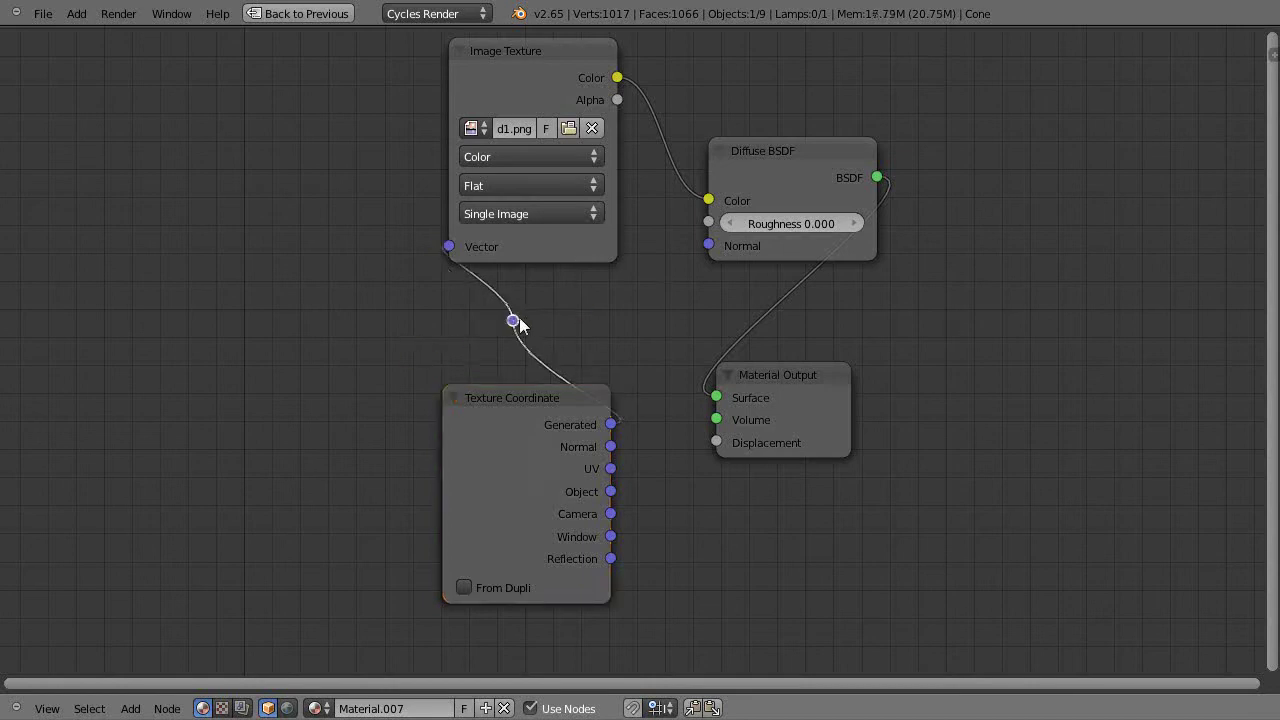
pyautogui.moveTo(512, 321); pyautogui.dragTo(652, 356)
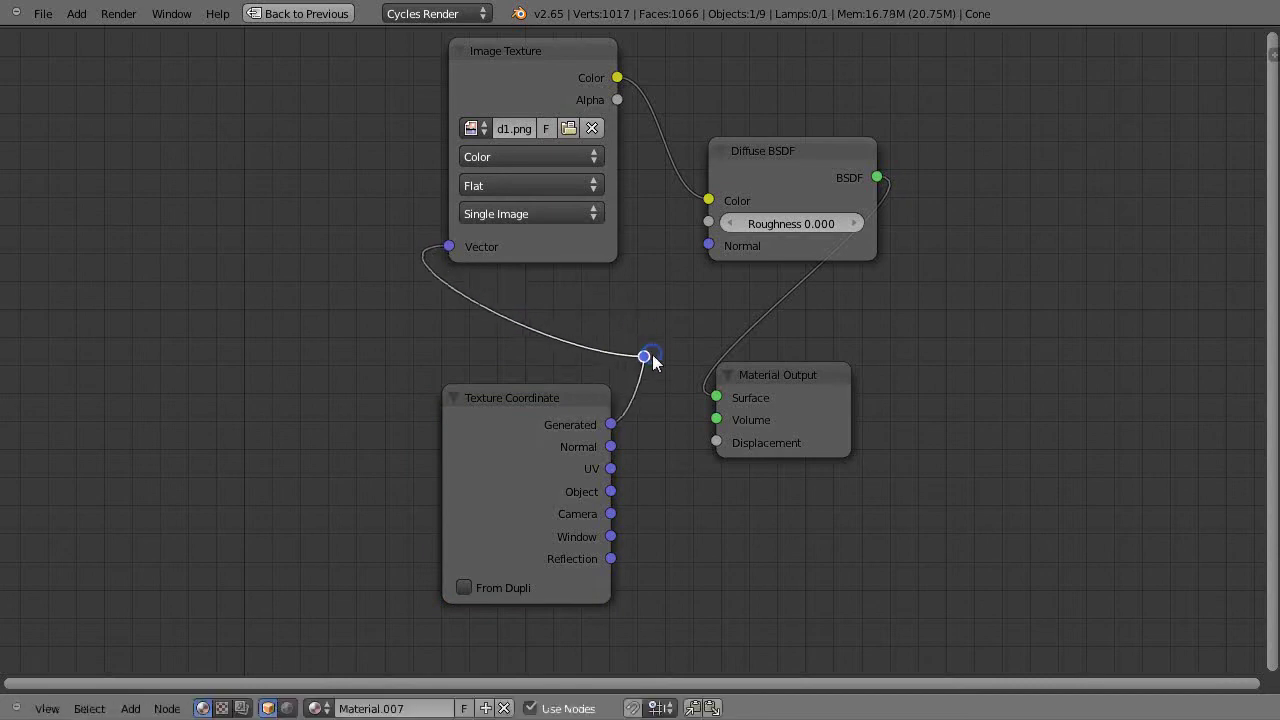
pyautogui.moveTo(496, 300)
pyautogui.keyDown('shift'); pyautogui.mouseDown(button='right')
pyautogui.moveTo(451, 309)
pyautogui.moveTo(471, 306)
pyautogui.mouseUp(button='right'); pyautogui.keyUp('shift')
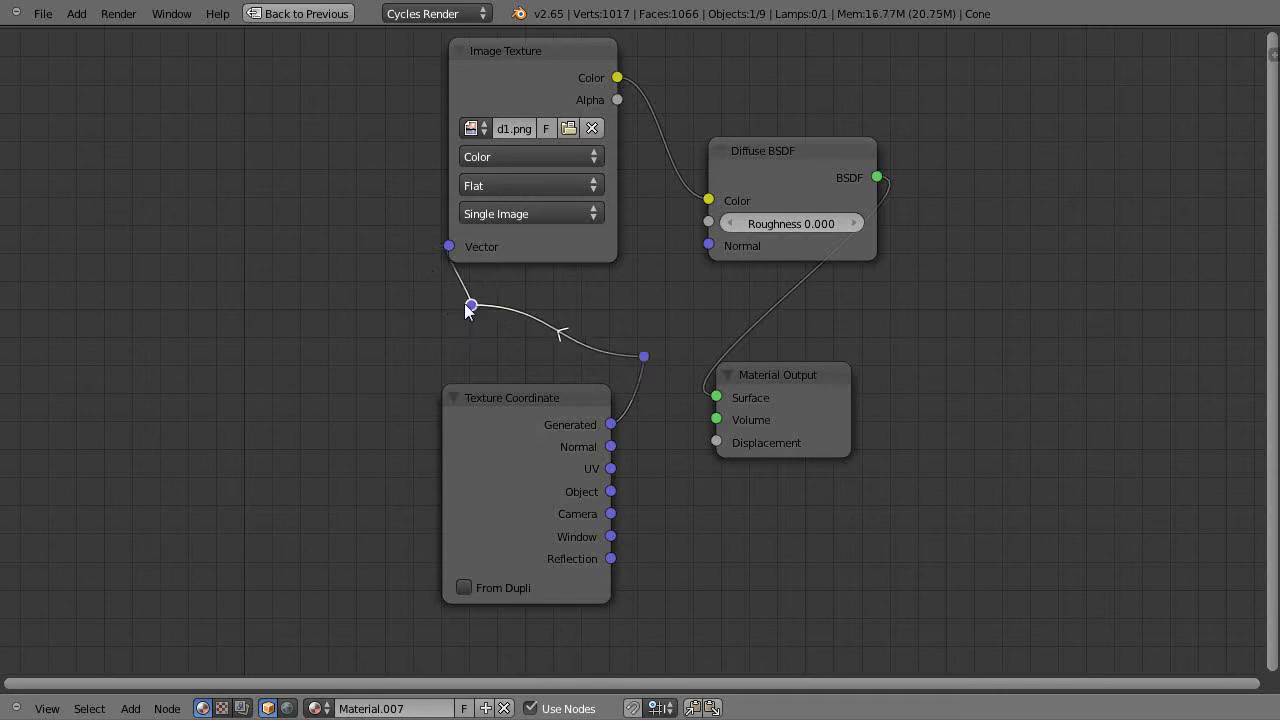
pyautogui.moveTo(471, 306); pyautogui.dragTo(382, 290)
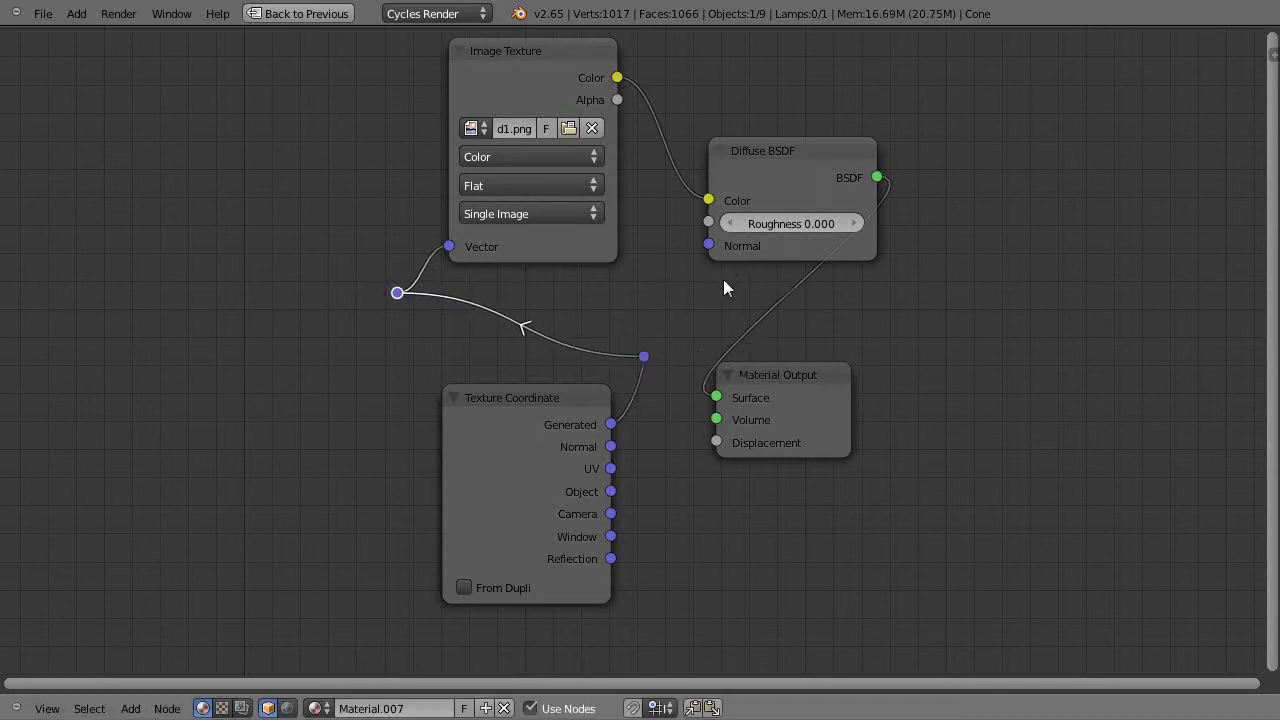
# Add two reroute points on the BSDF-to-Surface link, above Material Output and right of the shader.
pyautogui.moveTo(724, 282)
pyautogui.keyDown('shift'); pyautogui.mouseDown(button='right')
pyautogui.moveTo(823, 329)
pyautogui.moveTo(803, 336)
pyautogui.mouseUp(button='right'); pyautogui.keyUp('shift')
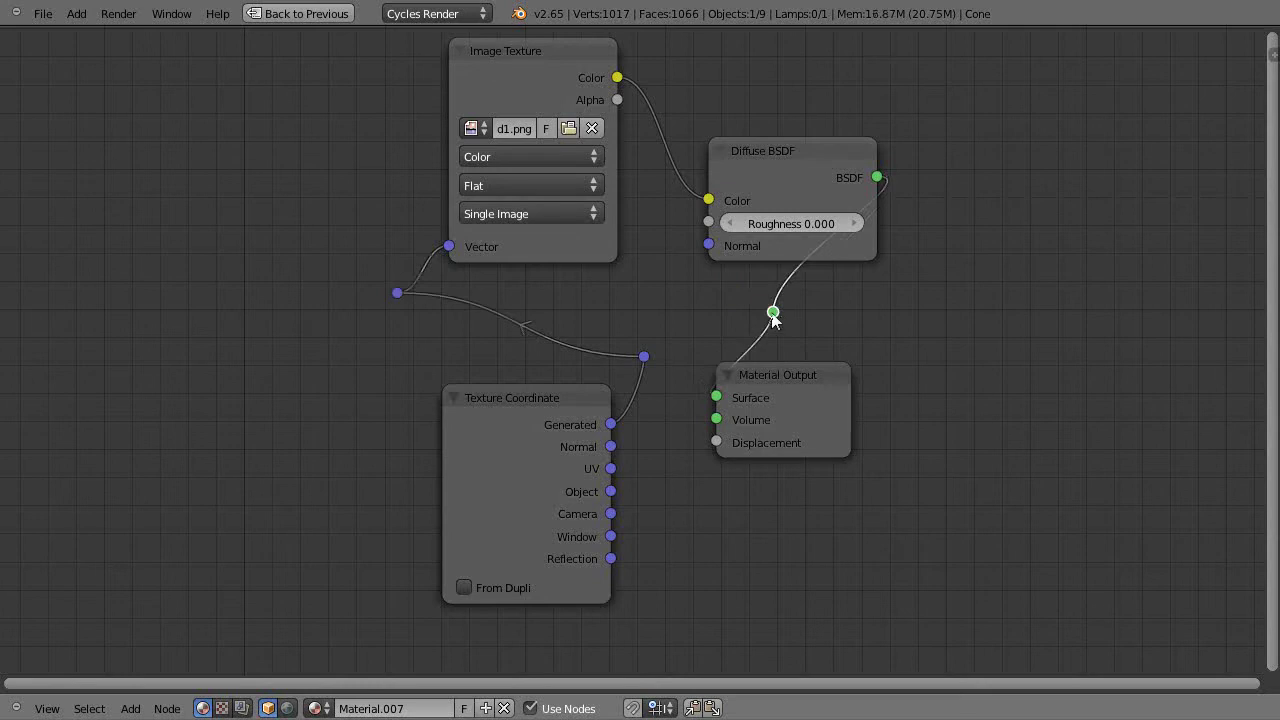
pyautogui.moveTo(773, 314); pyautogui.dragTo(695, 327)
pyautogui.moveTo(793, 287)
pyautogui.keyDown('shift'); pyautogui.mouseDown(button='right')
pyautogui.moveTo(822, 296)
pyautogui.moveTo(808, 289)
pyautogui.mouseUp(button='right'); pyautogui.keyUp('shift')
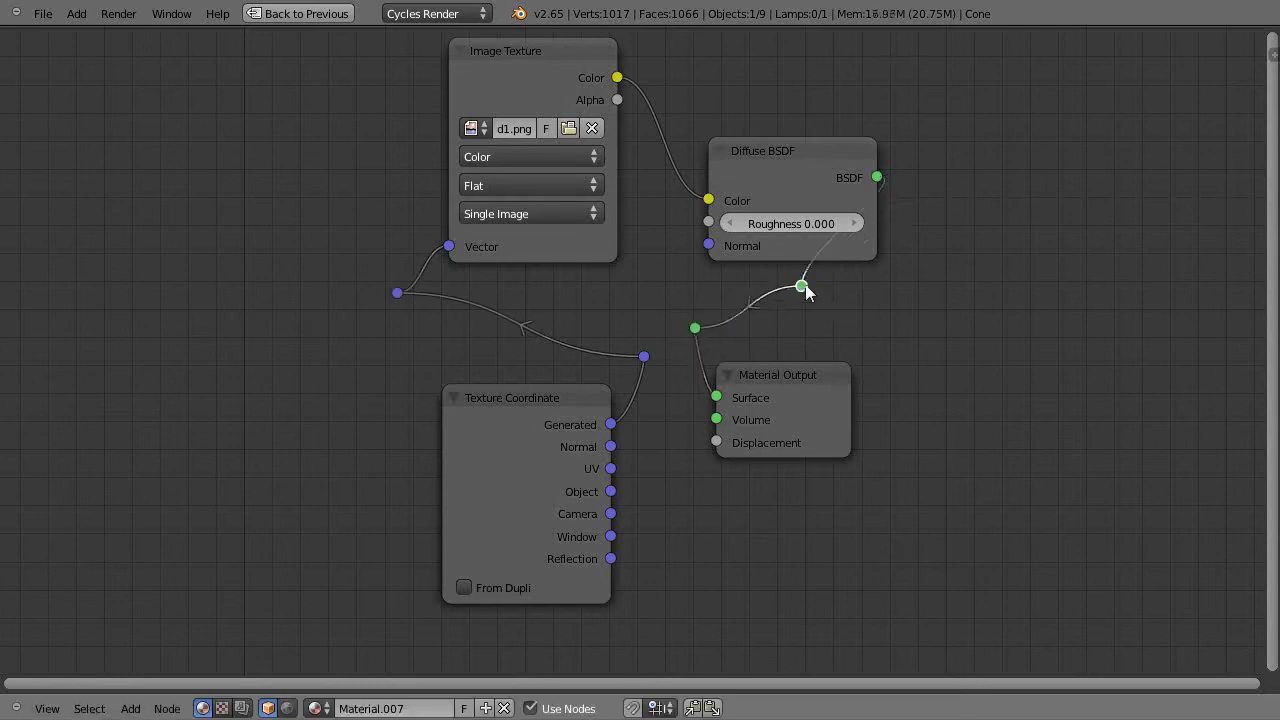
pyautogui.moveTo(808, 289); pyautogui.dragTo(925, 287)
pyautogui.click(925, 287)
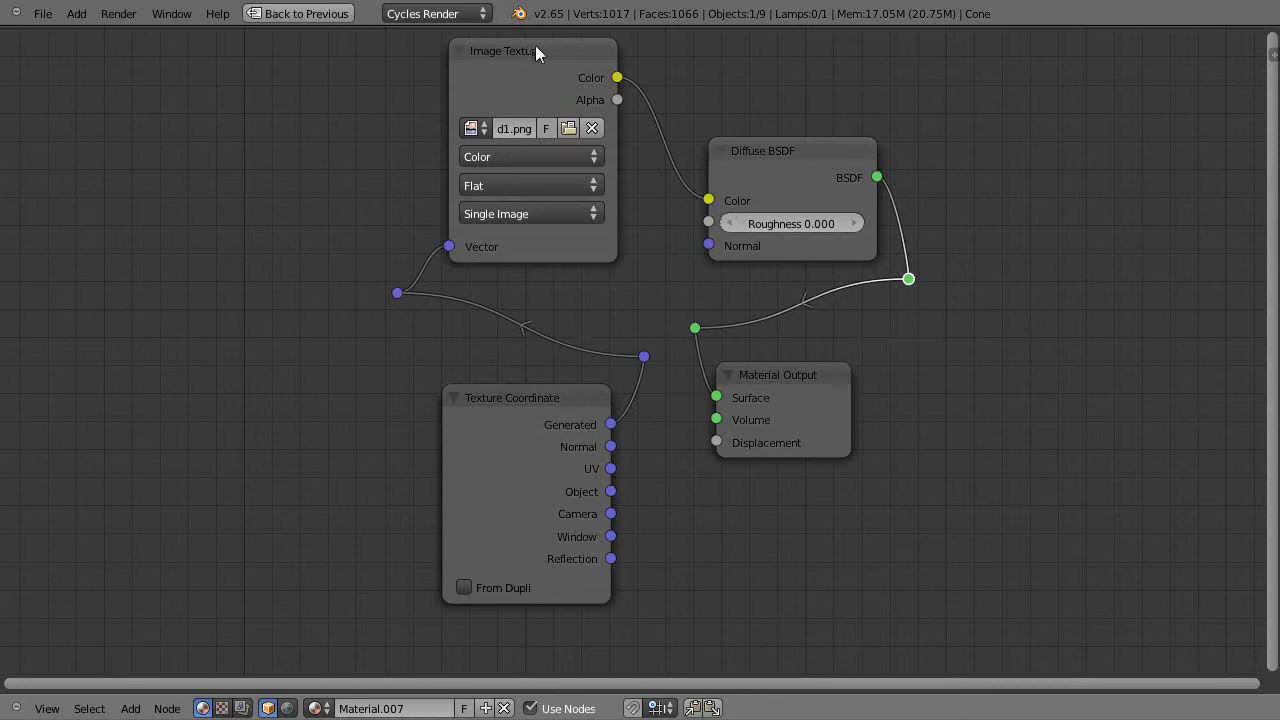
# Nudge Image Texture and Texture Coordinate down and move Material Output lower.
pyautogui.moveTo(537, 58); pyautogui.dragTo(537, 75)
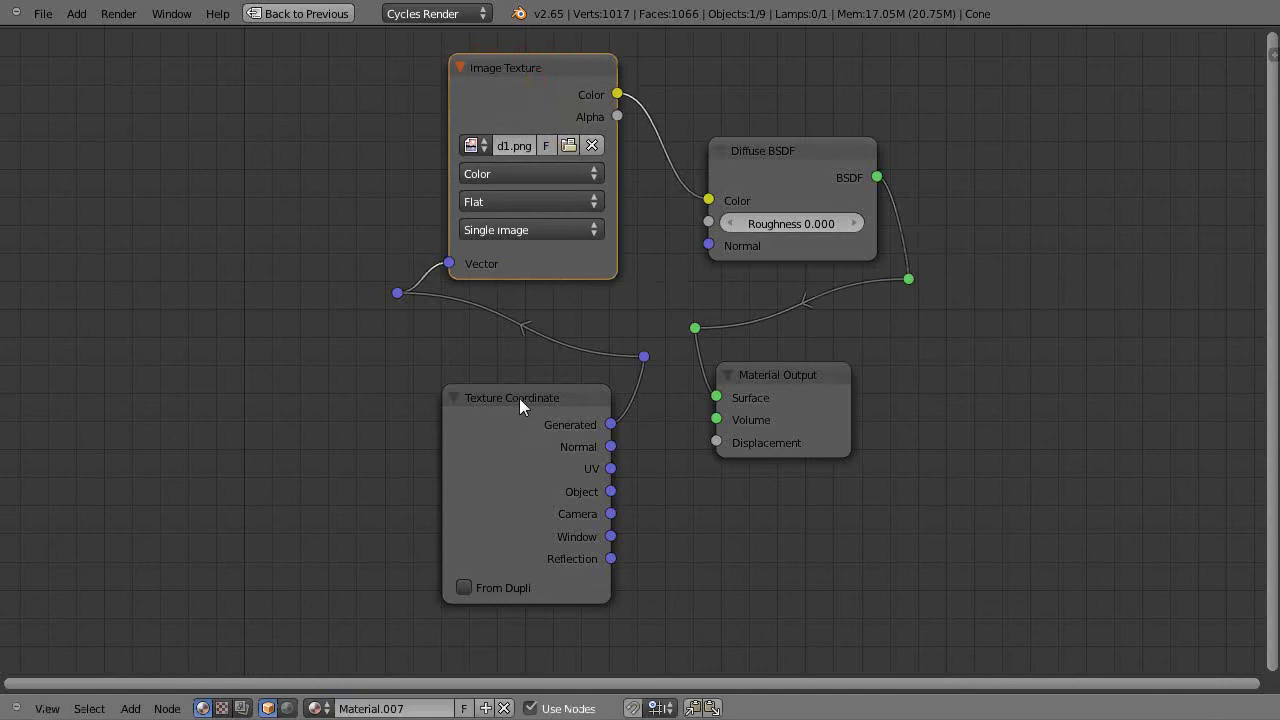
pyautogui.moveTo(519, 398); pyautogui.dragTo(519, 412)
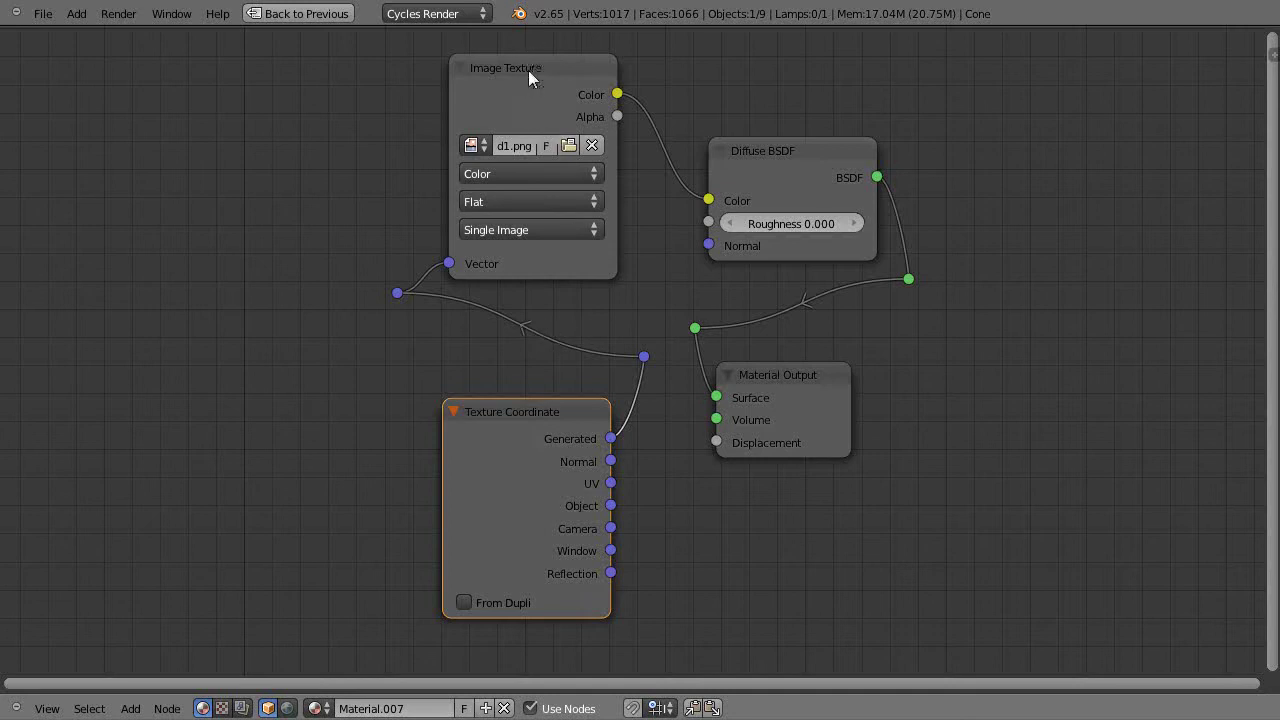
pyautogui.moveTo(790, 385); pyautogui.dragTo(794, 458)
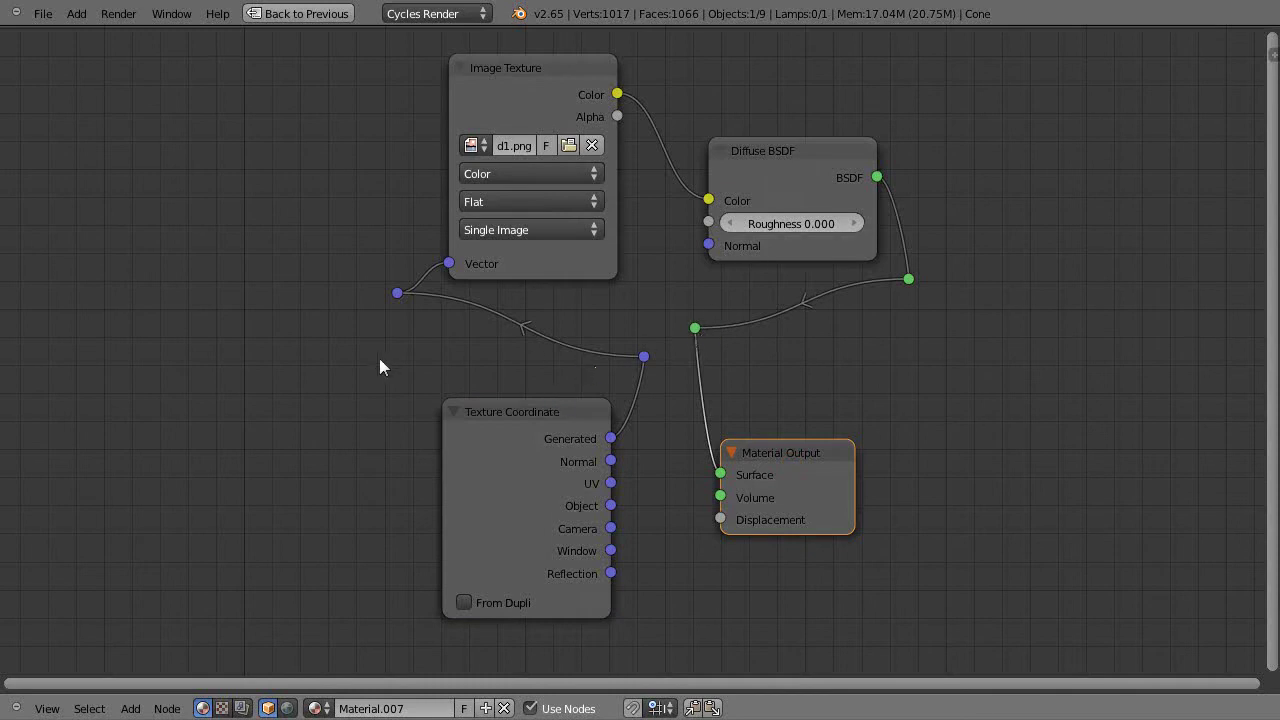
pyautogui.scroll(-1, 379, 366)
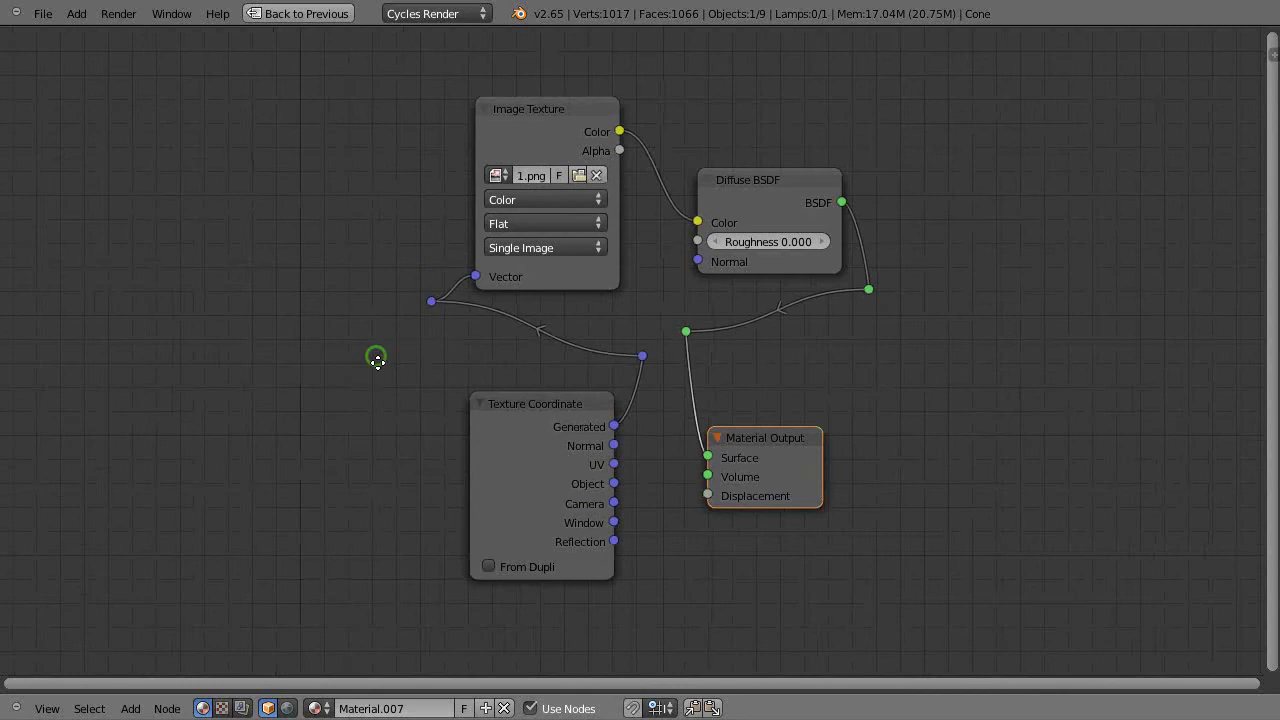
# Restore the normal layout and switch the 3D viewport to textured shading.
pyautogui.moveTo(376, 357); pyautogui.dragTo(393, 389, button='middle')
pyautogui.hotkey('ctrl', 'Up')
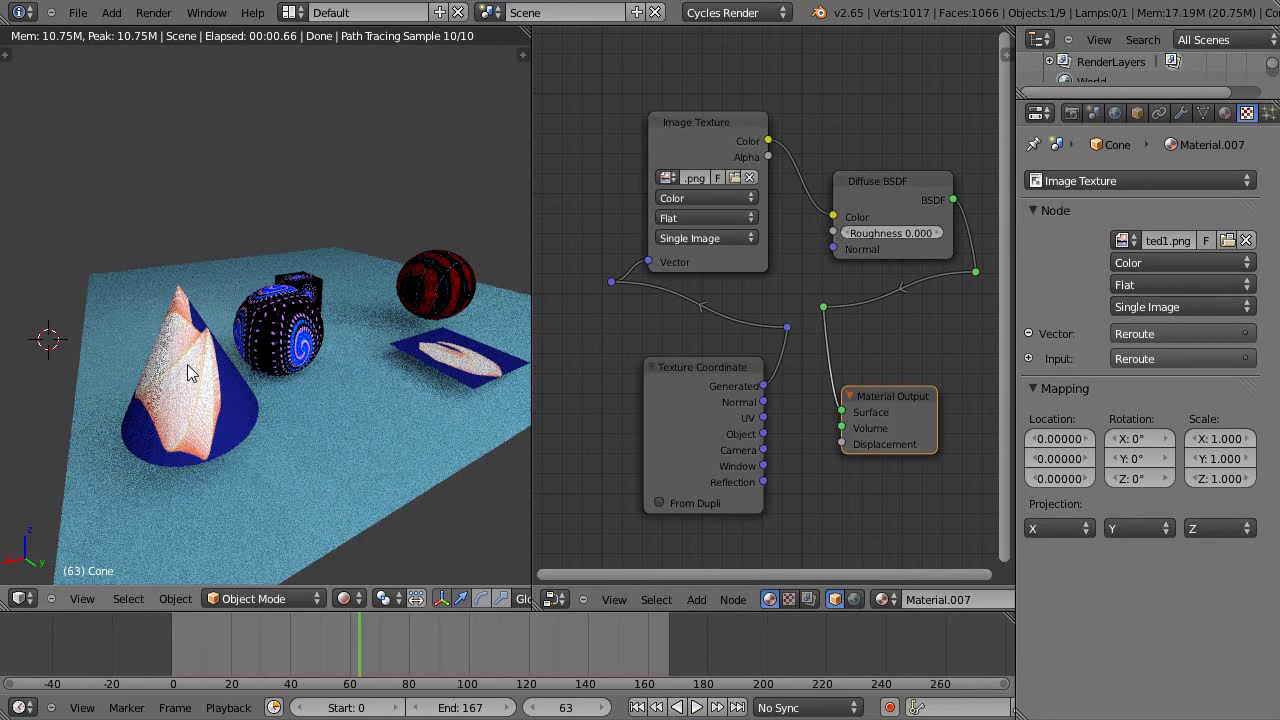
pyautogui.click(344, 598)
pyautogui.click(362, 512)
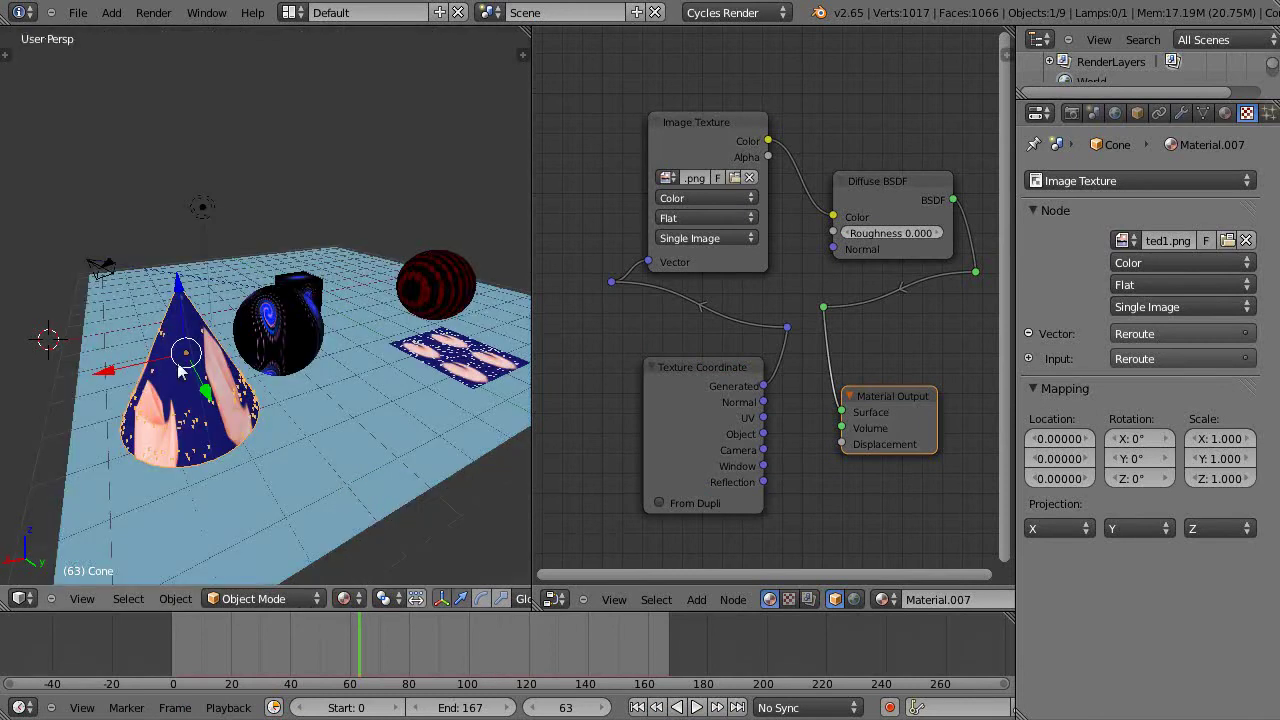
# Enter Edit Mode on the cone and select only its apex vertex in vertex mode.
pyautogui.press('Tab')
pyautogui.rightClick(178, 278)
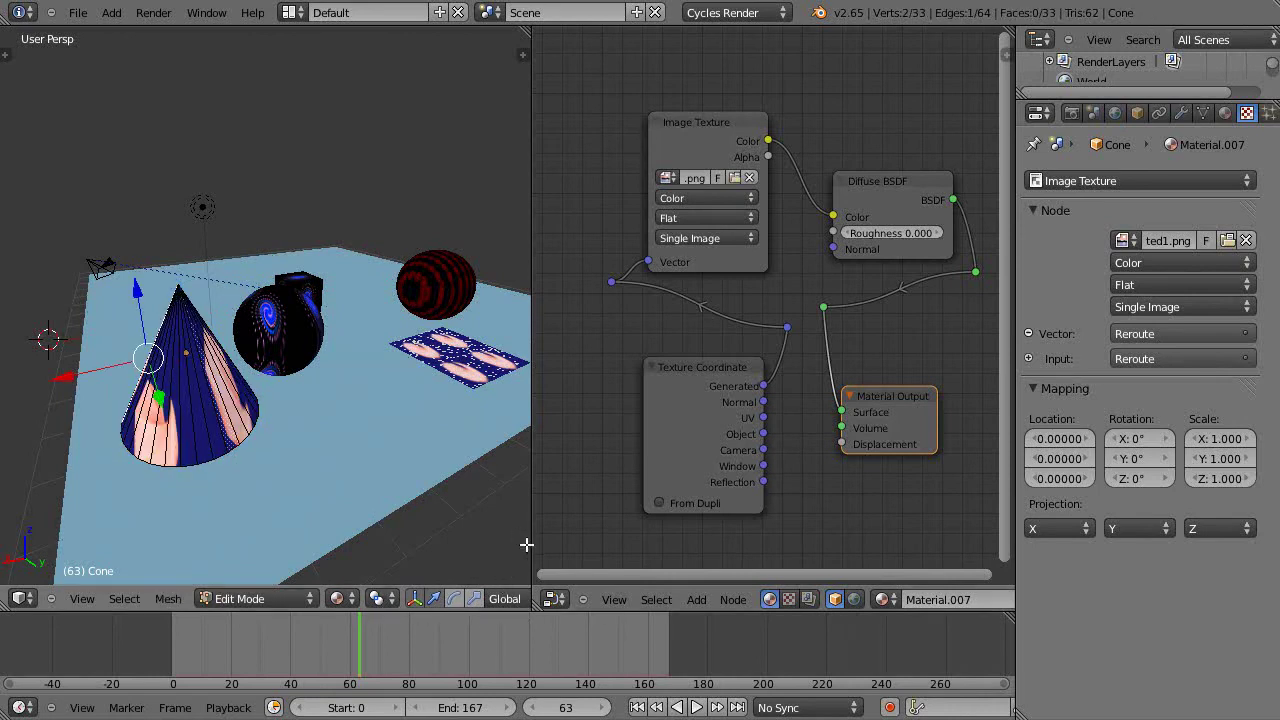
pyautogui.moveTo(529, 543); pyautogui.dragTo(711, 544)
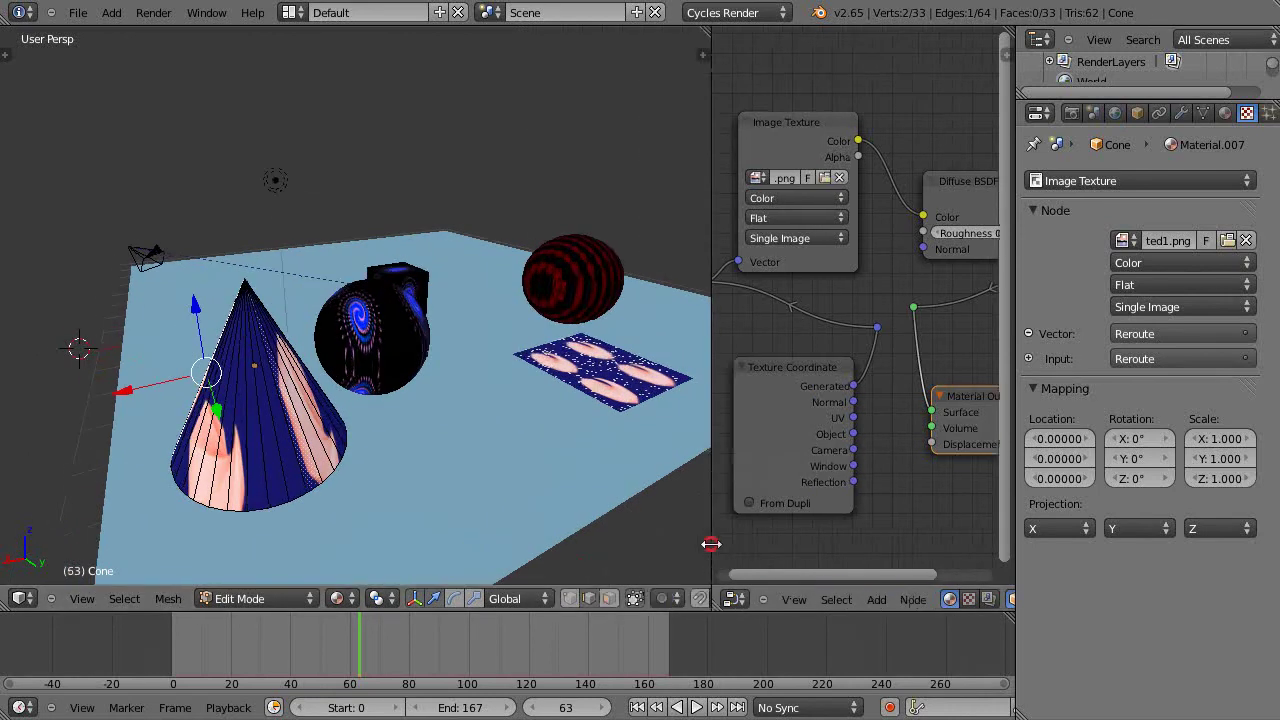
pyautogui.click(569, 598)
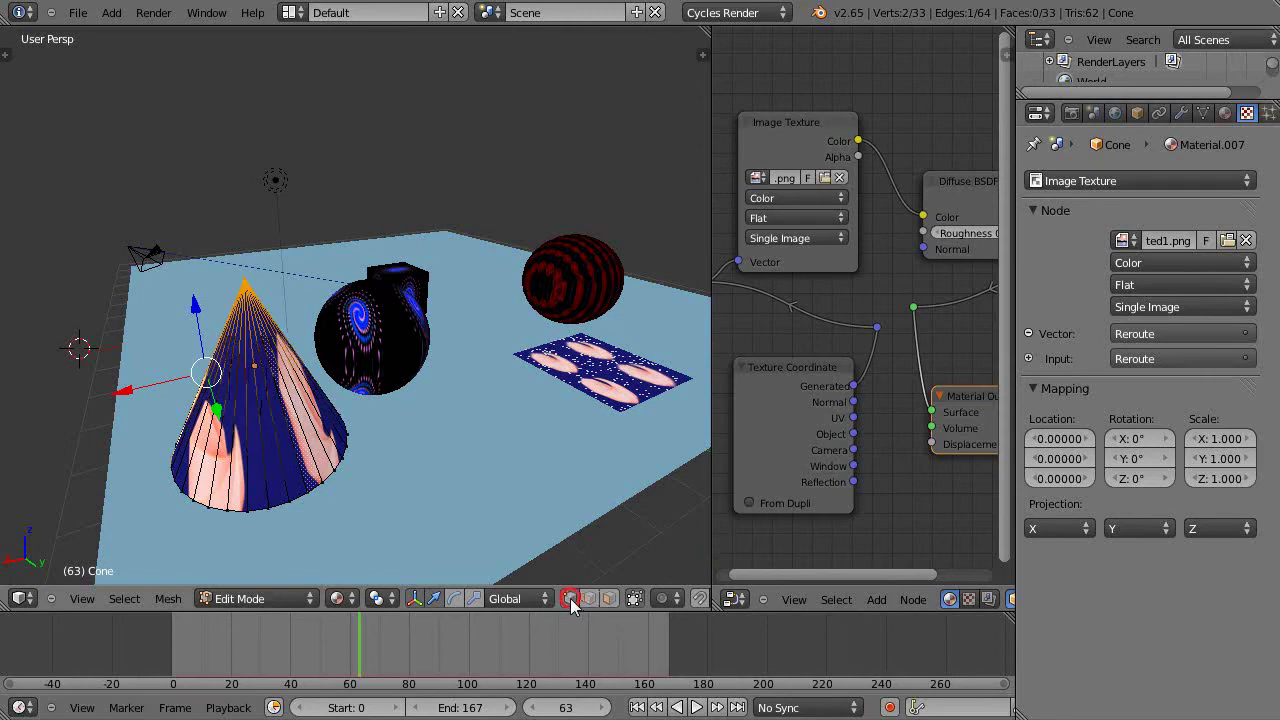
pyautogui.rightClick(247, 281)
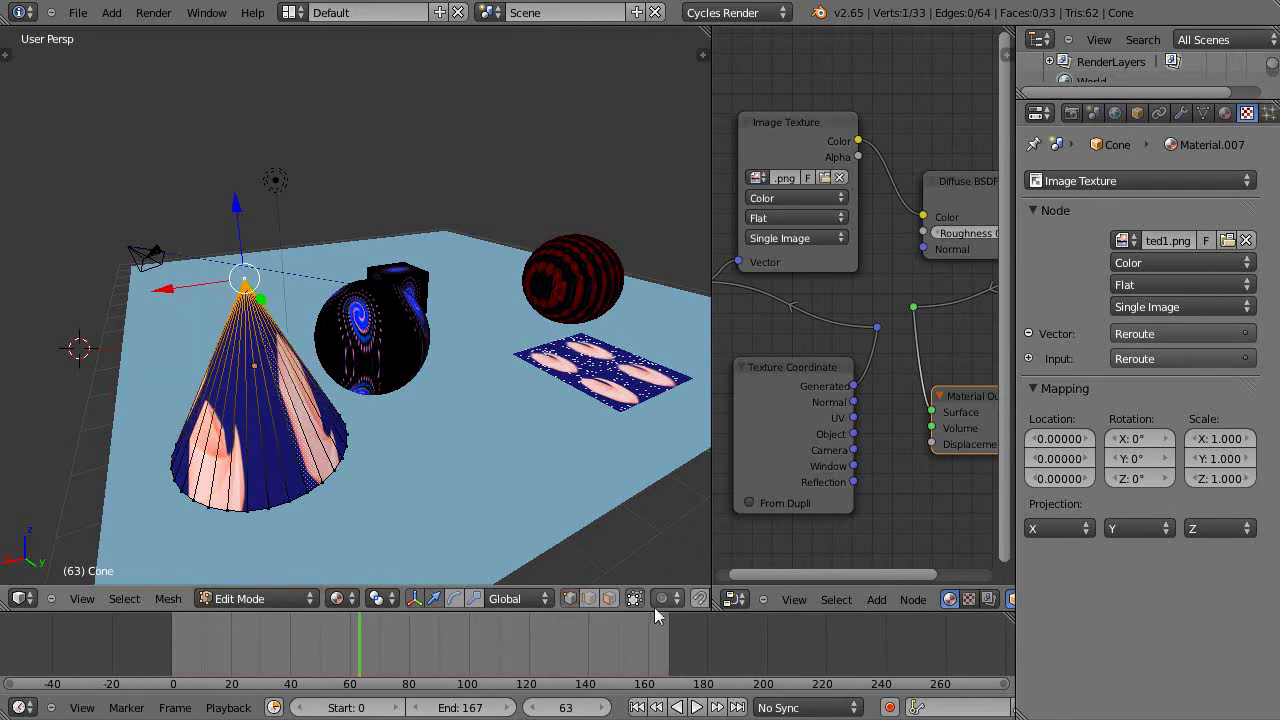
# With proportional editing on, pull the cone's tip up-left, then return to Object Mode.
pyautogui.moveTo(712, 566); pyautogui.dragTo(794, 568)
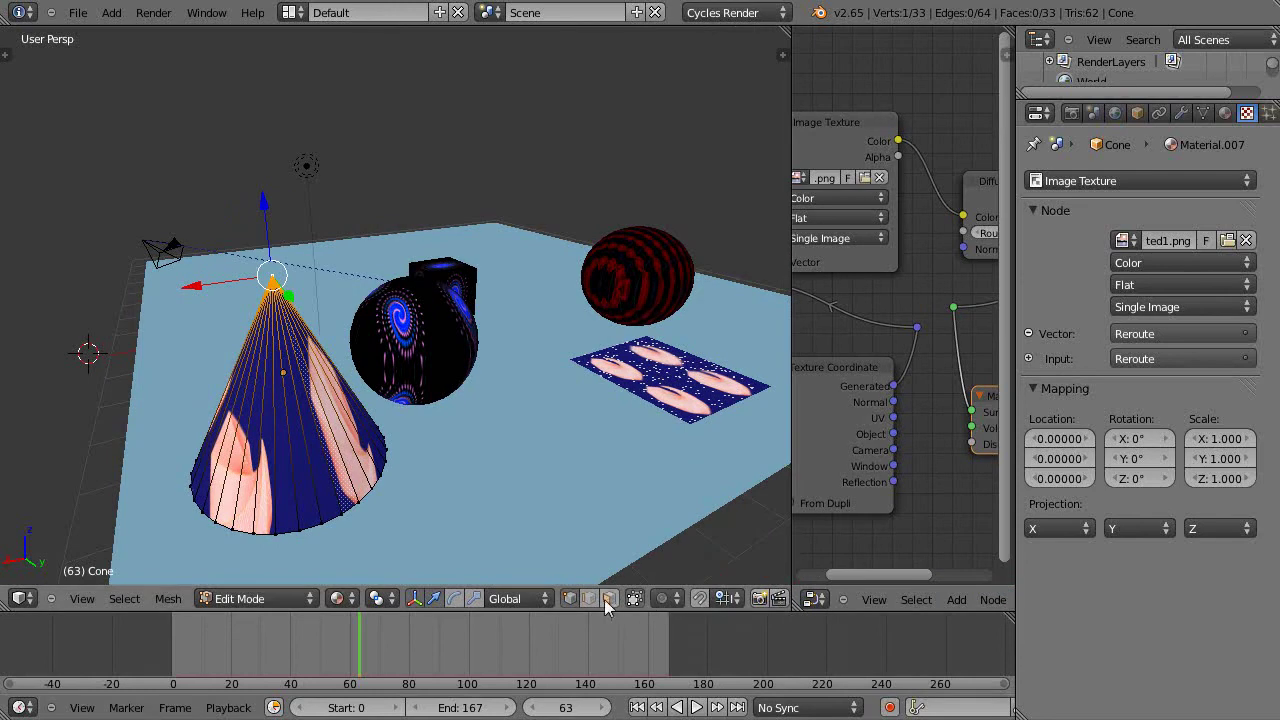
pyautogui.click(661, 598)
pyautogui.click(678, 556)
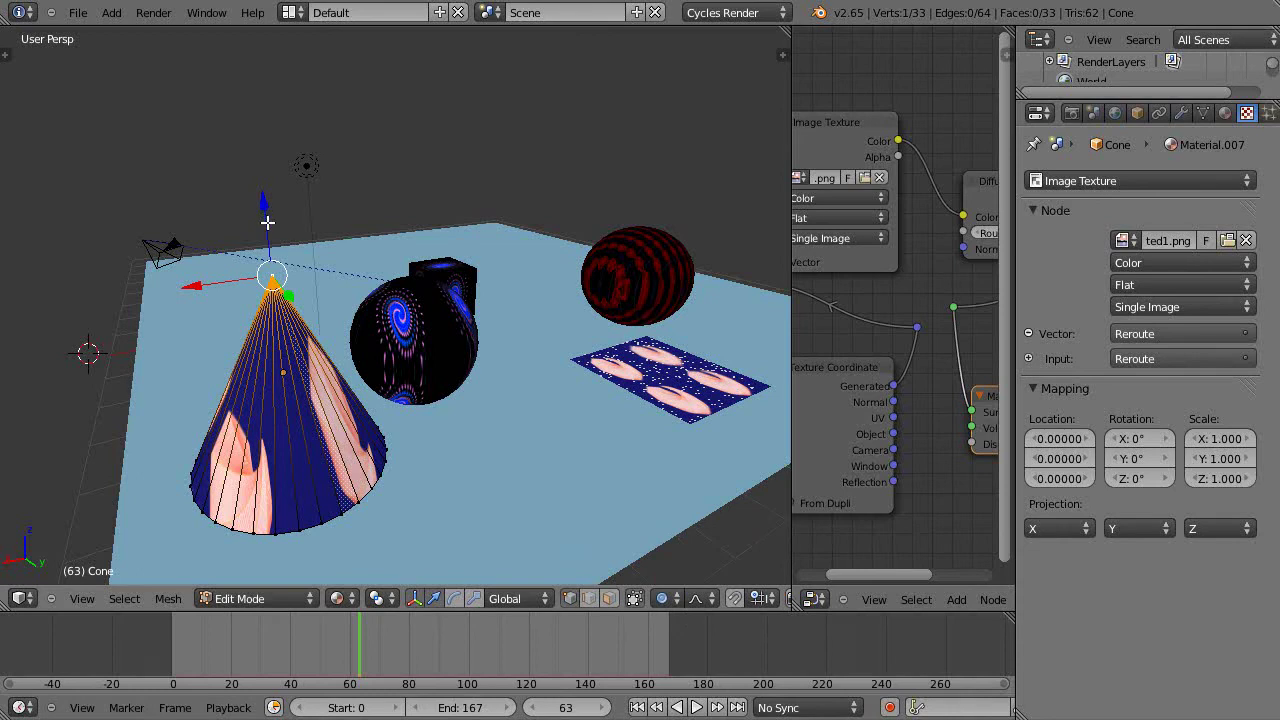
pyautogui.moveTo(267, 222); pyautogui.dragTo(191, 200)
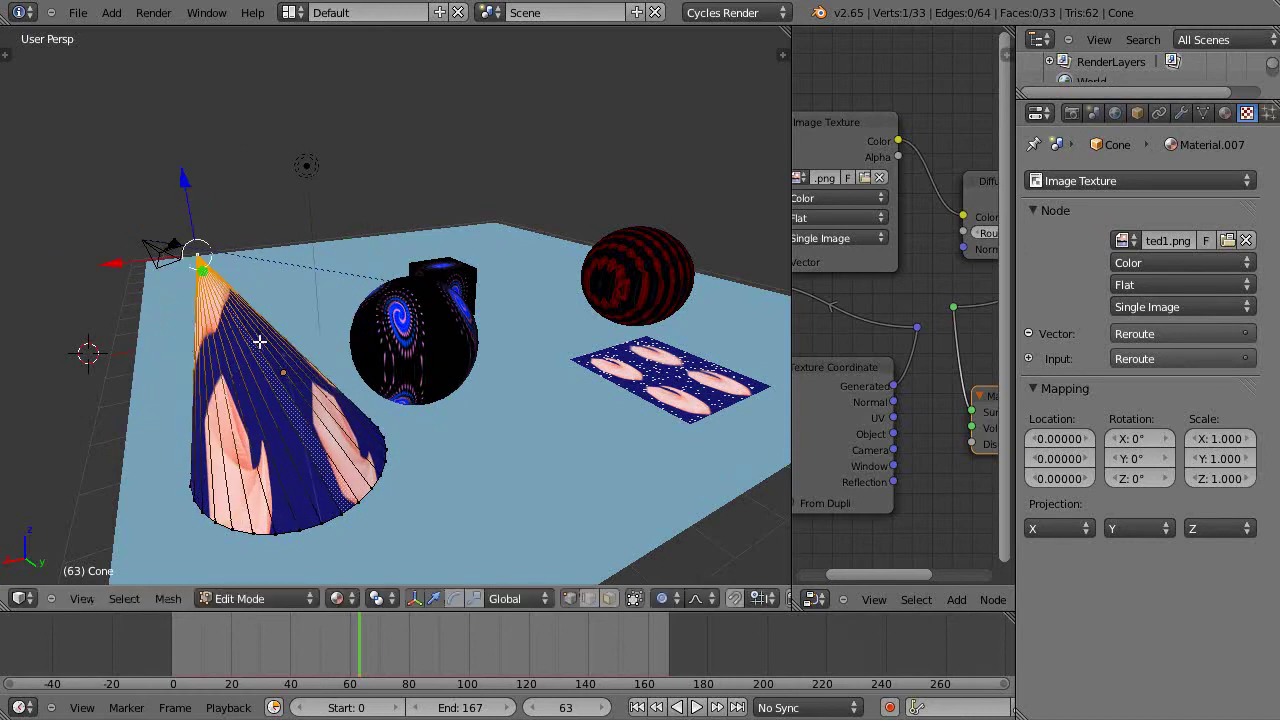
pyautogui.press('Tab')
# Select the cube behind the sphere and inspect it briefly in local view.
pyautogui.scroll(2, 360, 442)
pyautogui.scroll(-2, 360, 442)
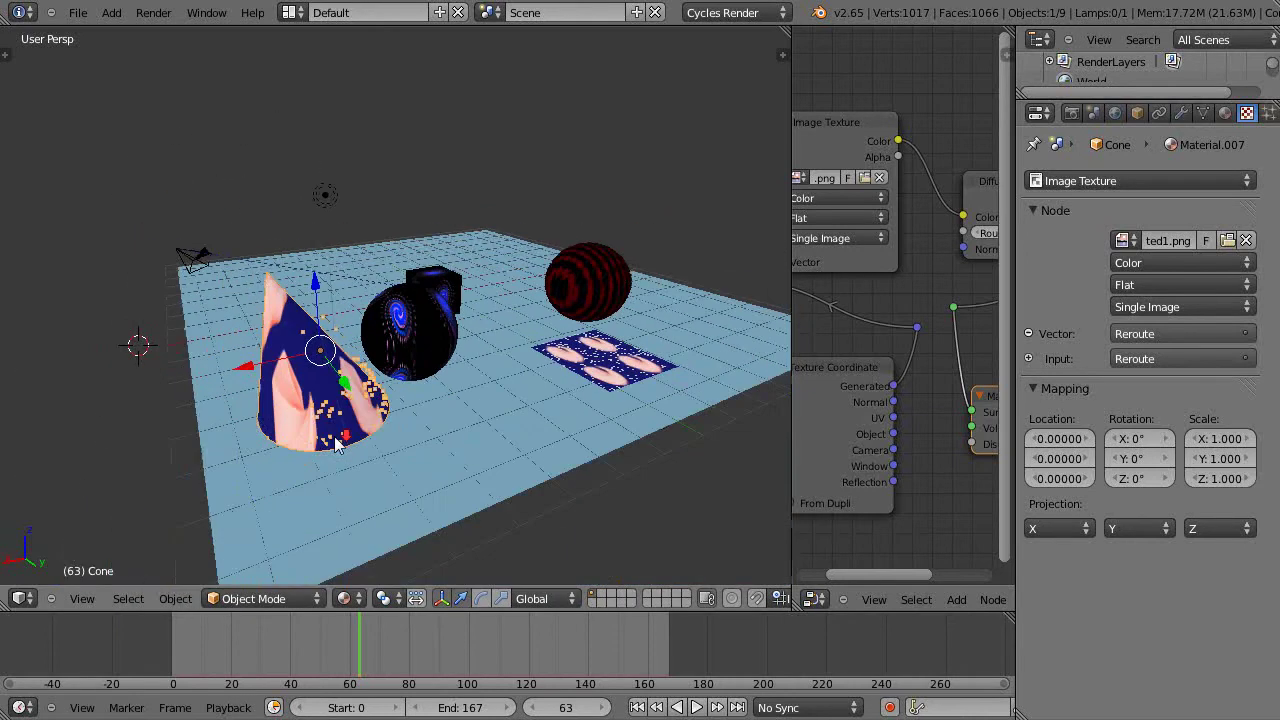
pyautogui.scroll(2, 492, 386)
pyautogui.rightClick(477, 270)
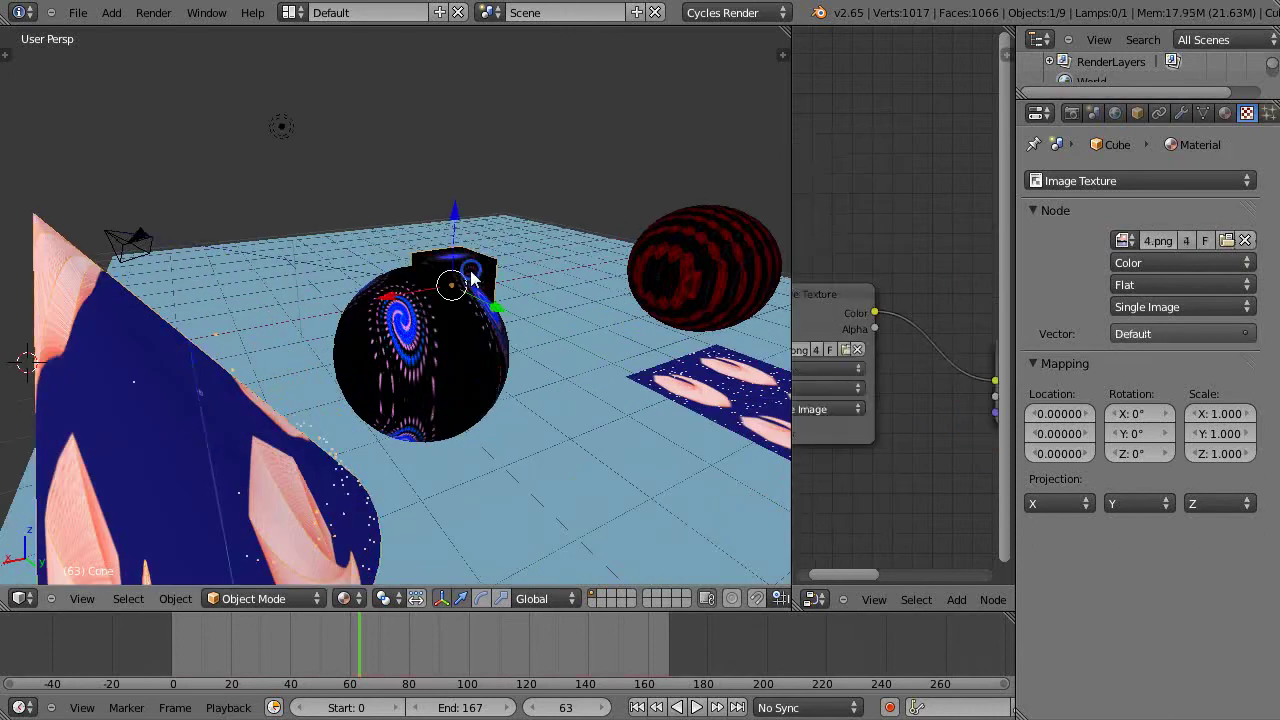
pyautogui.press('KP_Divide')
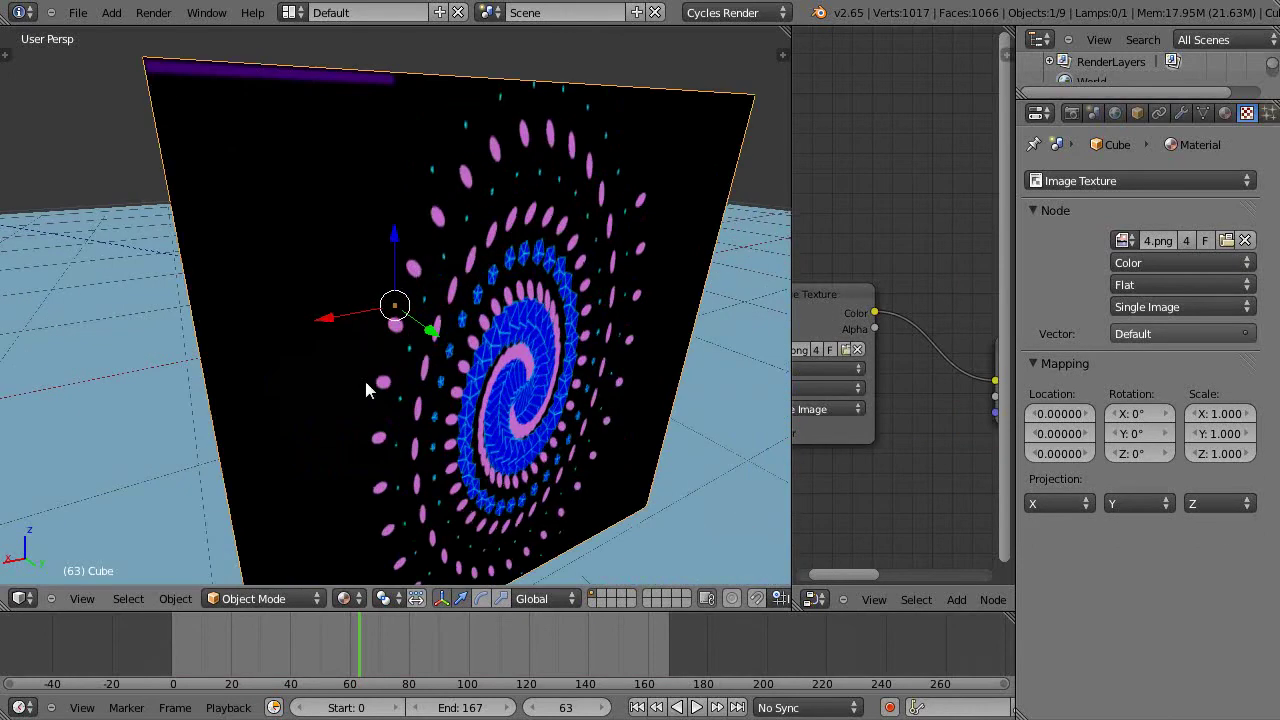
pyautogui.moveTo(331, 403); pyautogui.dragTo(280, 409, button='middle')
pyautogui.press('KP_Divide')
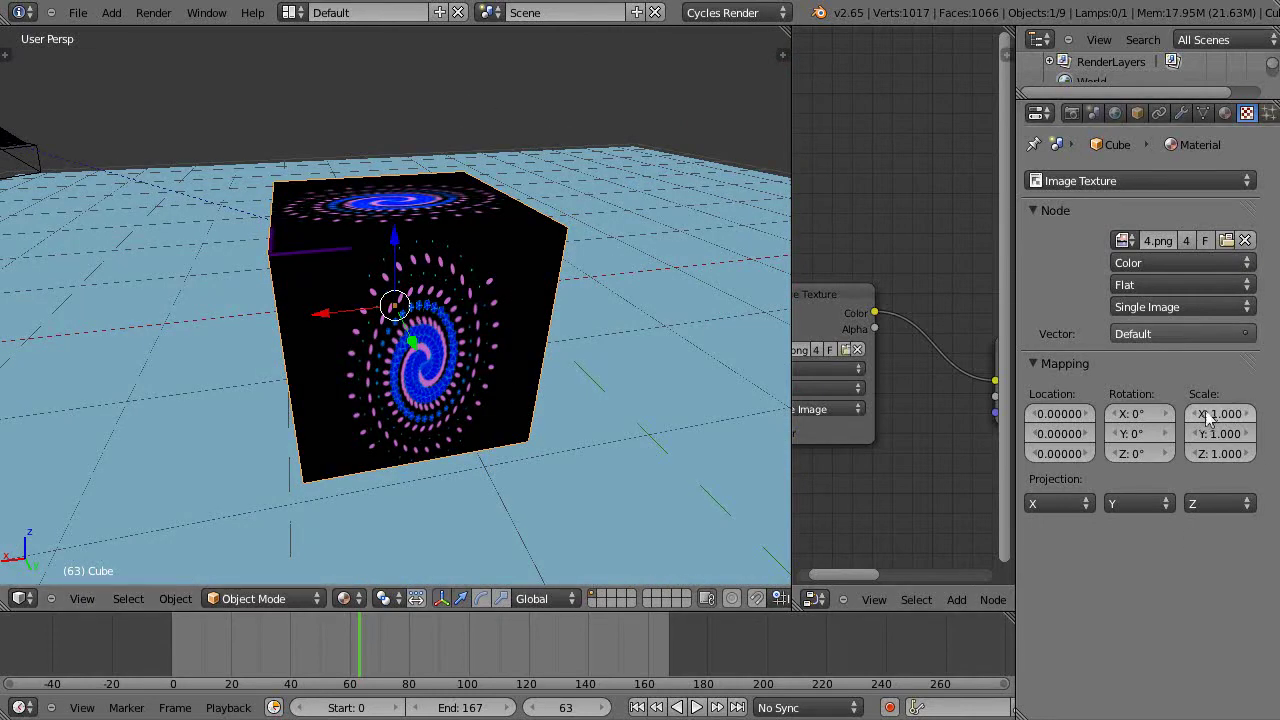
pyautogui.moveTo(322, 380); pyautogui.dragTo(469, 253, button='middle')
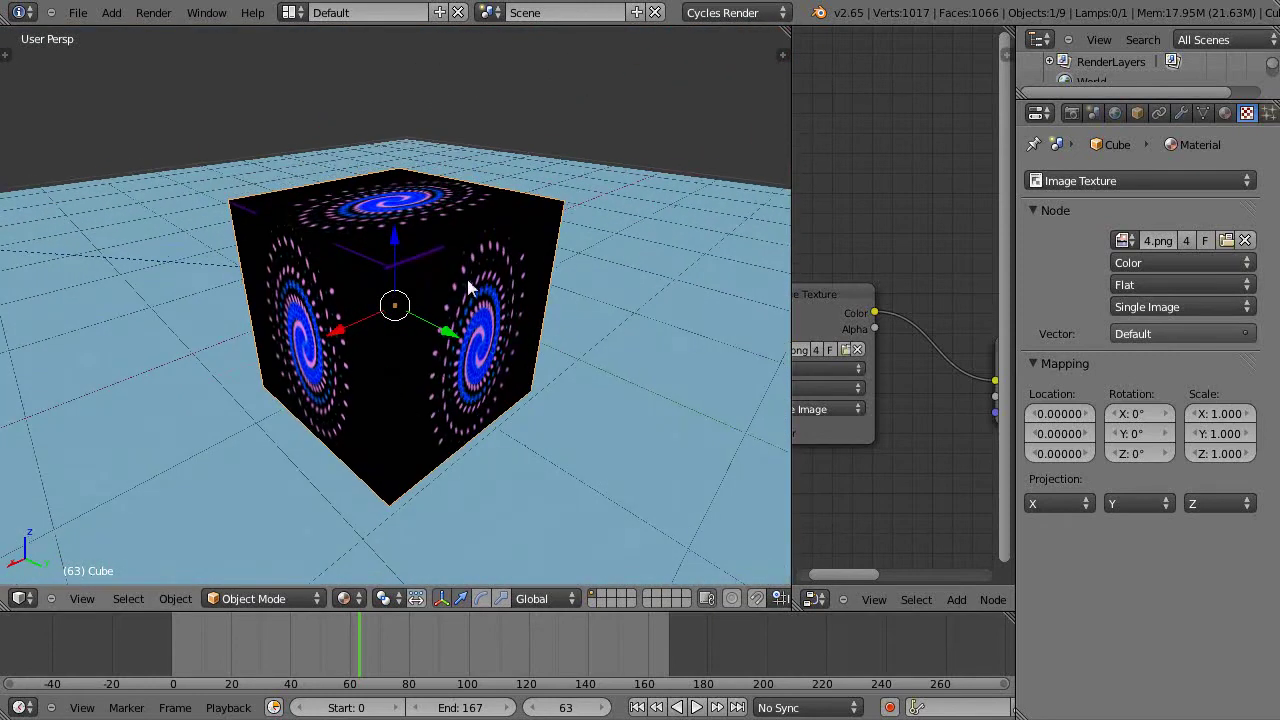
# Try an X scale of 2 on the cube's texture, then revert it to 1.
pyautogui.click(1221, 415)
pyautogui.write('2')
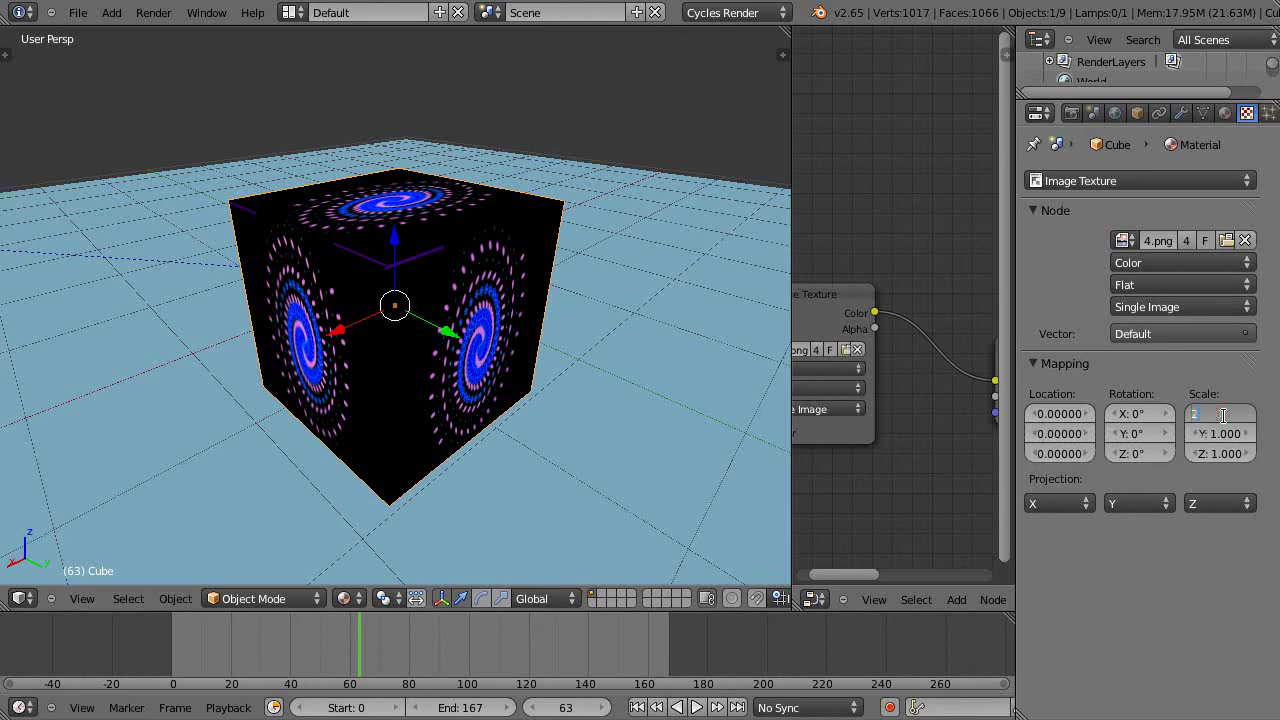
pyautogui.press('Return')
pyautogui.moveTo(769, 440); pyautogui.dragTo(366, 380, button='middle')
pyautogui.click(1224, 413)
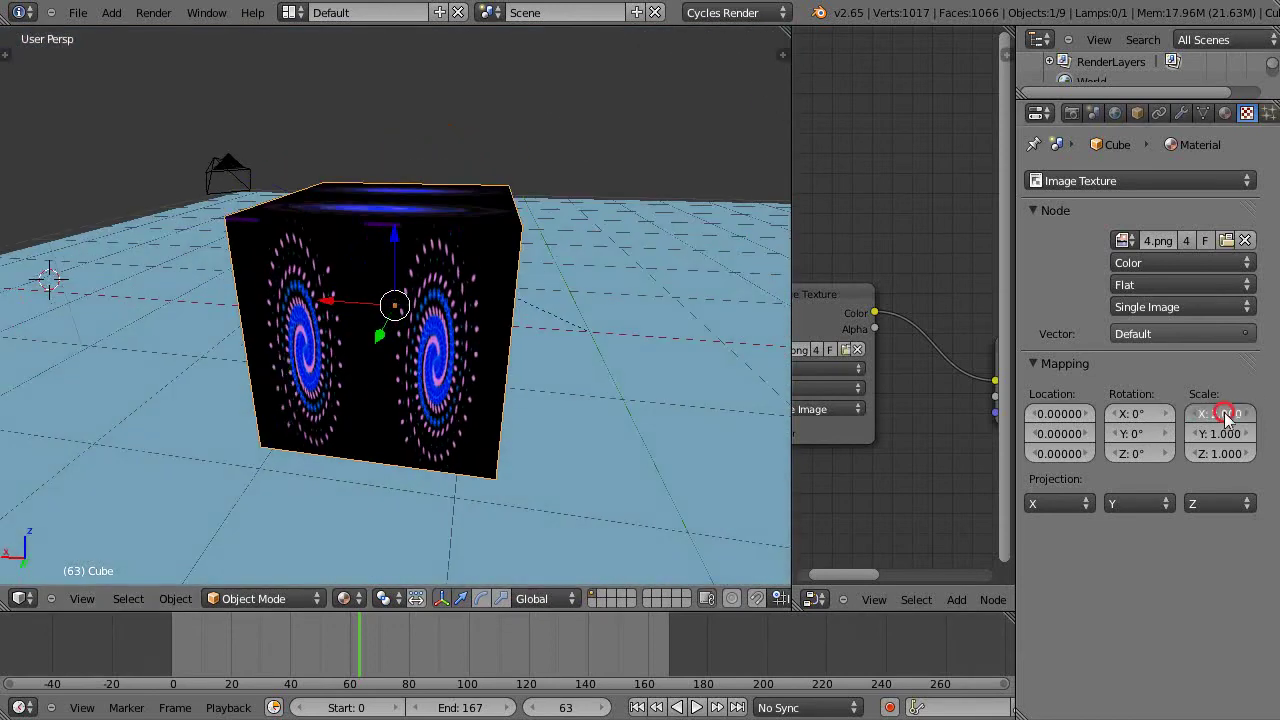
pyautogui.write('1')
pyautogui.press('Return')
# Set the cube texture's Z scale to 0, Y to 2 and X to 2.
pyautogui.click(1227, 459)
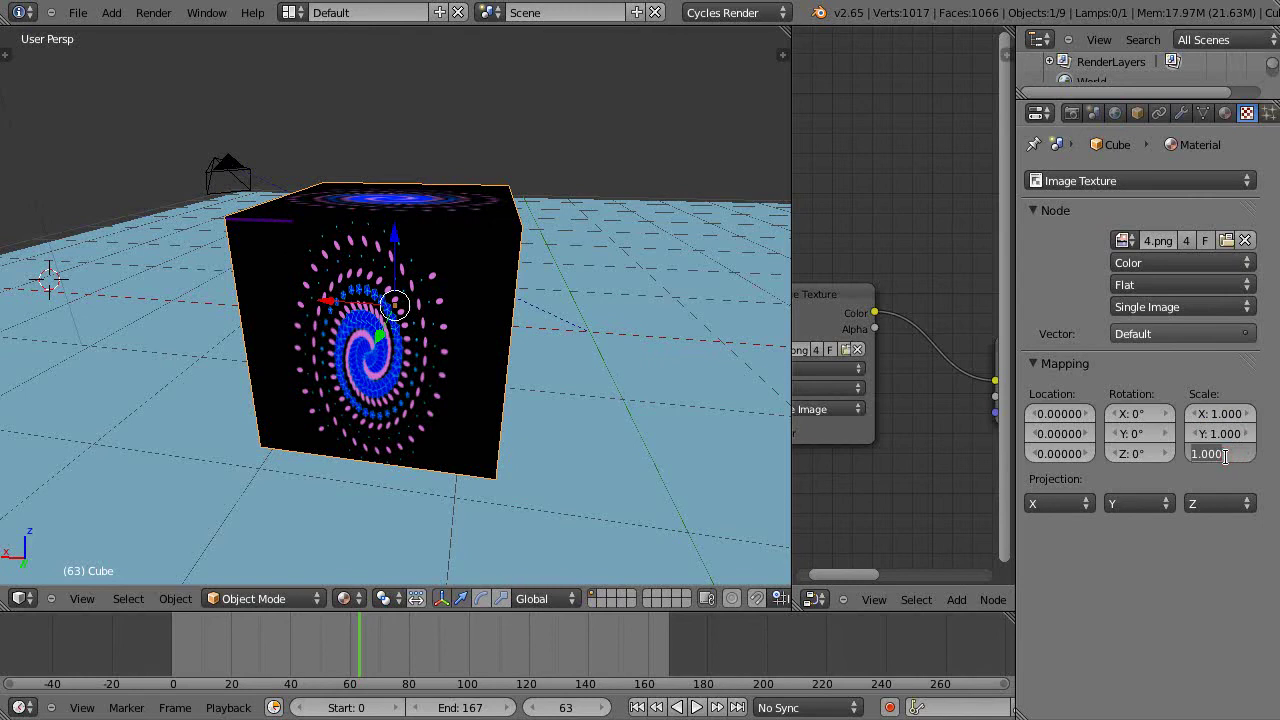
pyautogui.write('0')
pyautogui.moveTo(593, 387); pyautogui.dragTo(375, 420, button='middle')
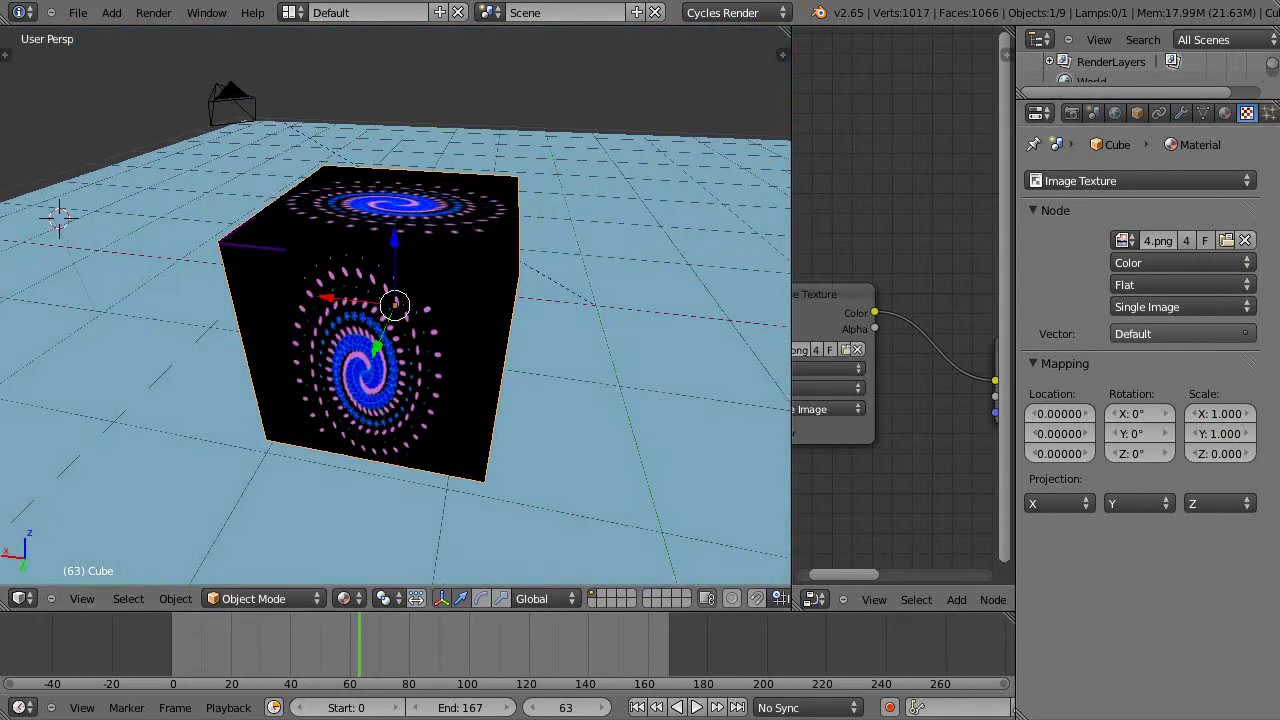
pyautogui.click(1215, 434)
pyautogui.write('2')
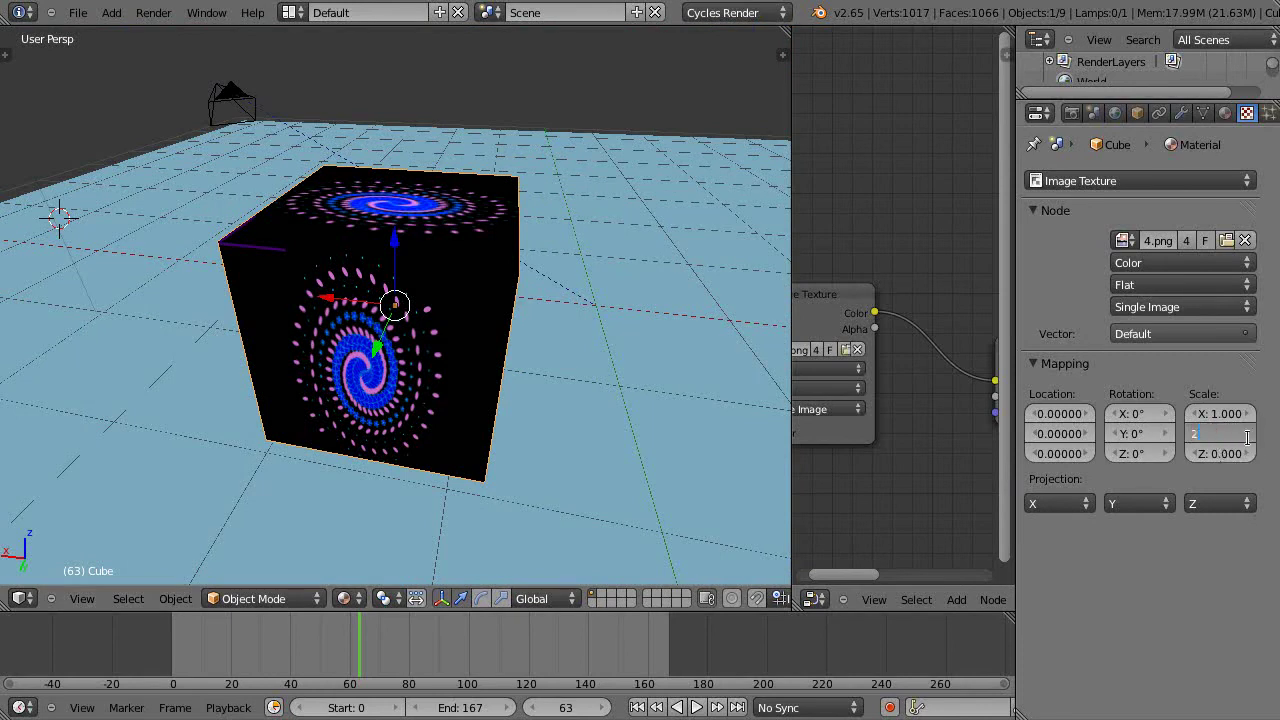
pyautogui.press('Return')
pyautogui.moveTo(328, 402); pyautogui.dragTo(410, 330, button='middle')
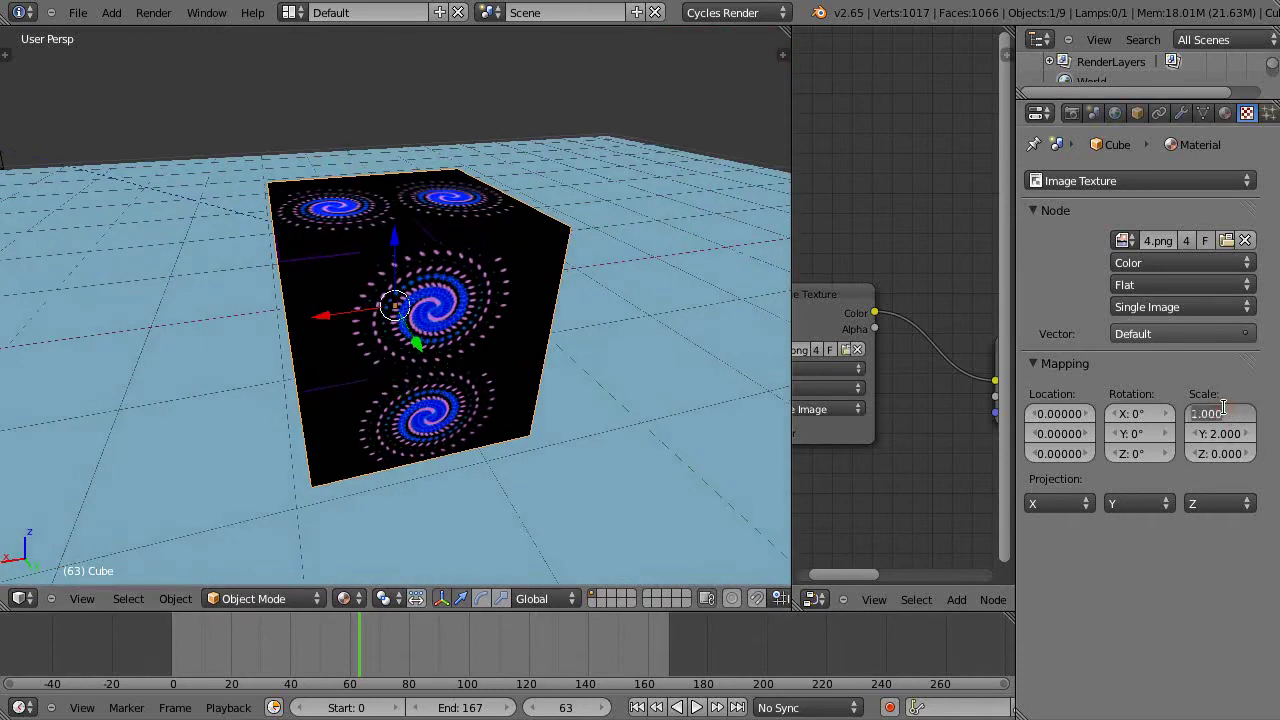
pyautogui.write('2')
pyautogui.press('Return')
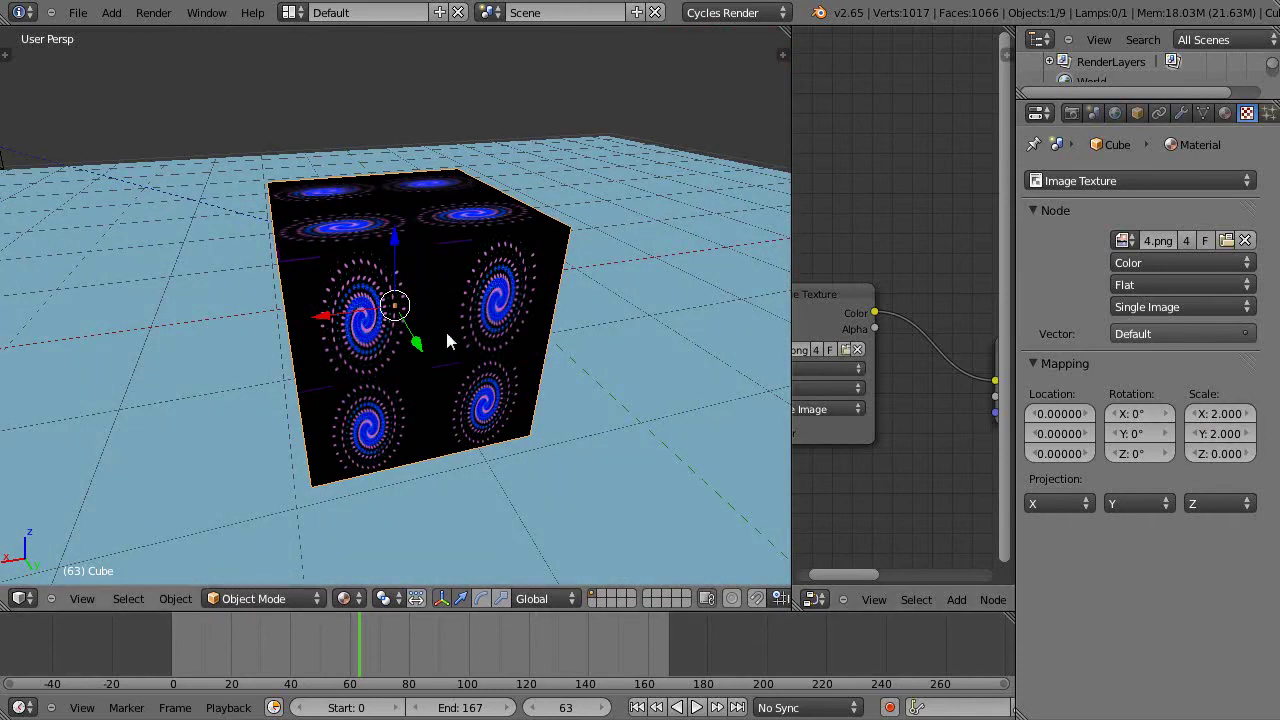
pyautogui.moveTo(447, 342); pyautogui.dragTo(292, 372, button='middle')
# Select the spiral sphere and set its Material.002 texture scale to Z 0, X 2, Y 2.
pyautogui.scroll(-4, 296, 371)
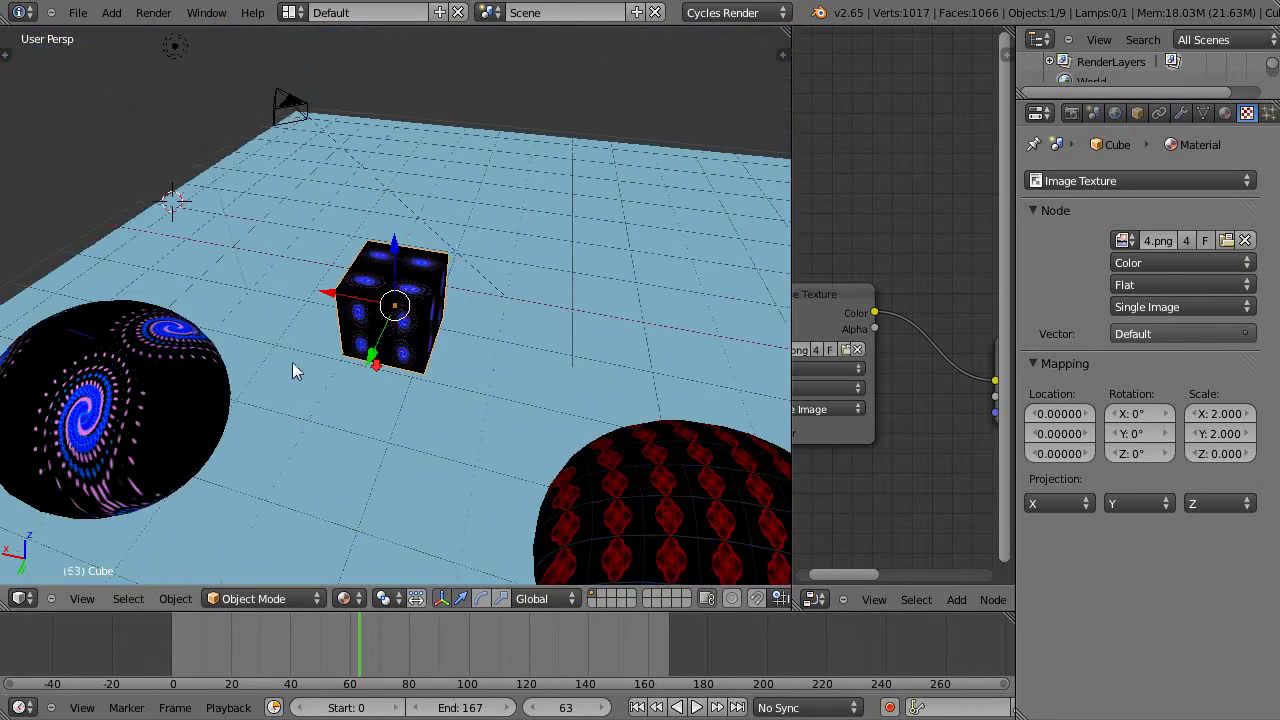
pyautogui.rightClick(121, 392)
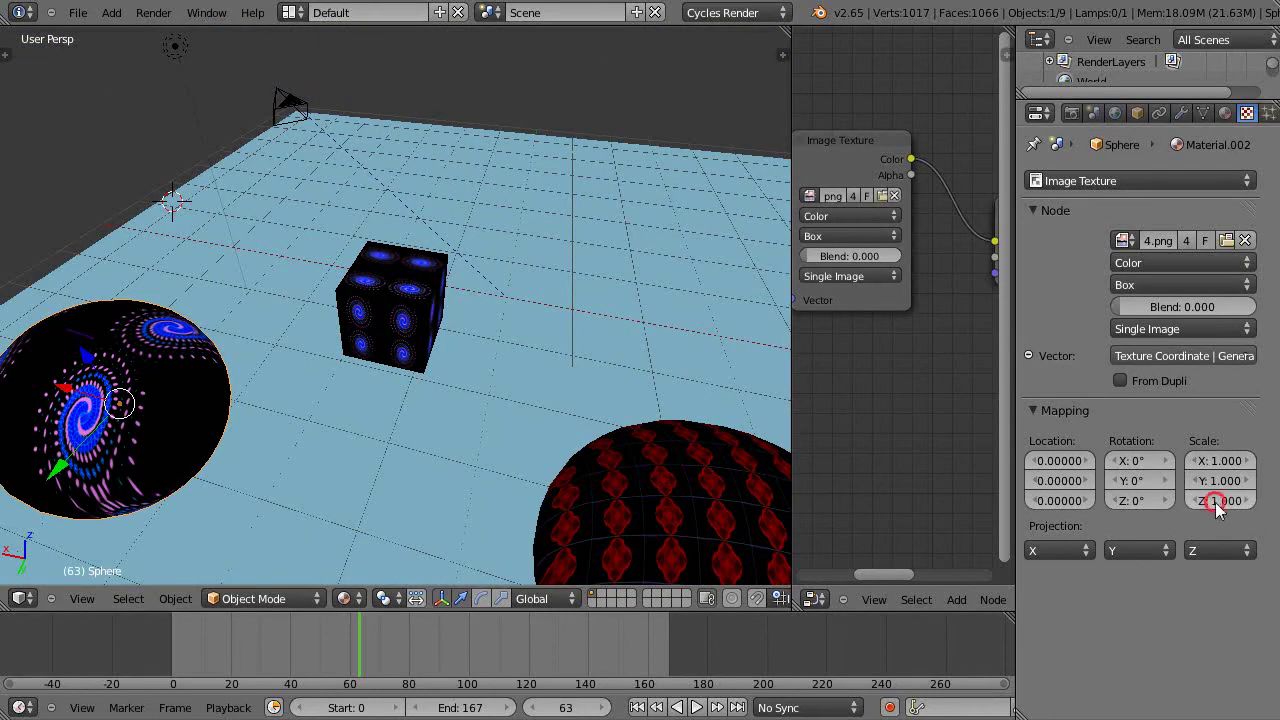
pyautogui.click(1215, 502)
pyautogui.write('0')
pyautogui.press('Return')
pyautogui.moveTo(1226, 461); pyautogui.dragTo(1237, 463)
pyautogui.click(1235, 462)
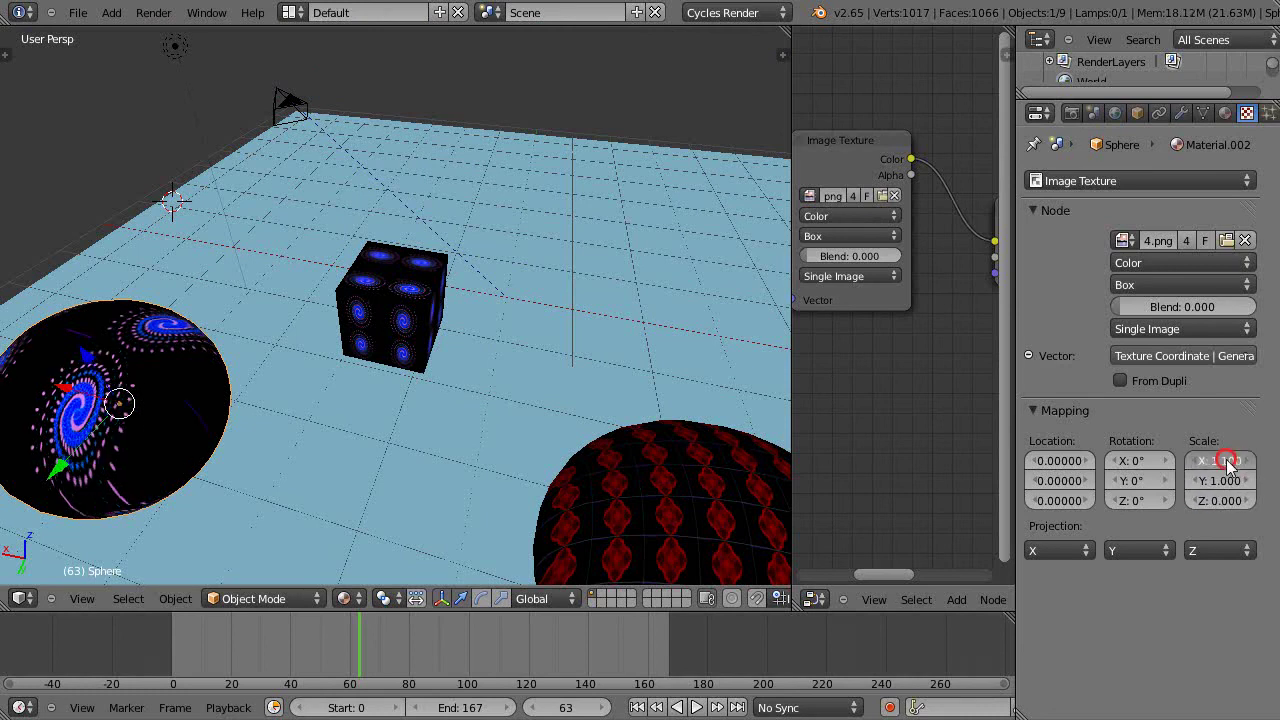
pyautogui.write('2')
pyautogui.press('Return')
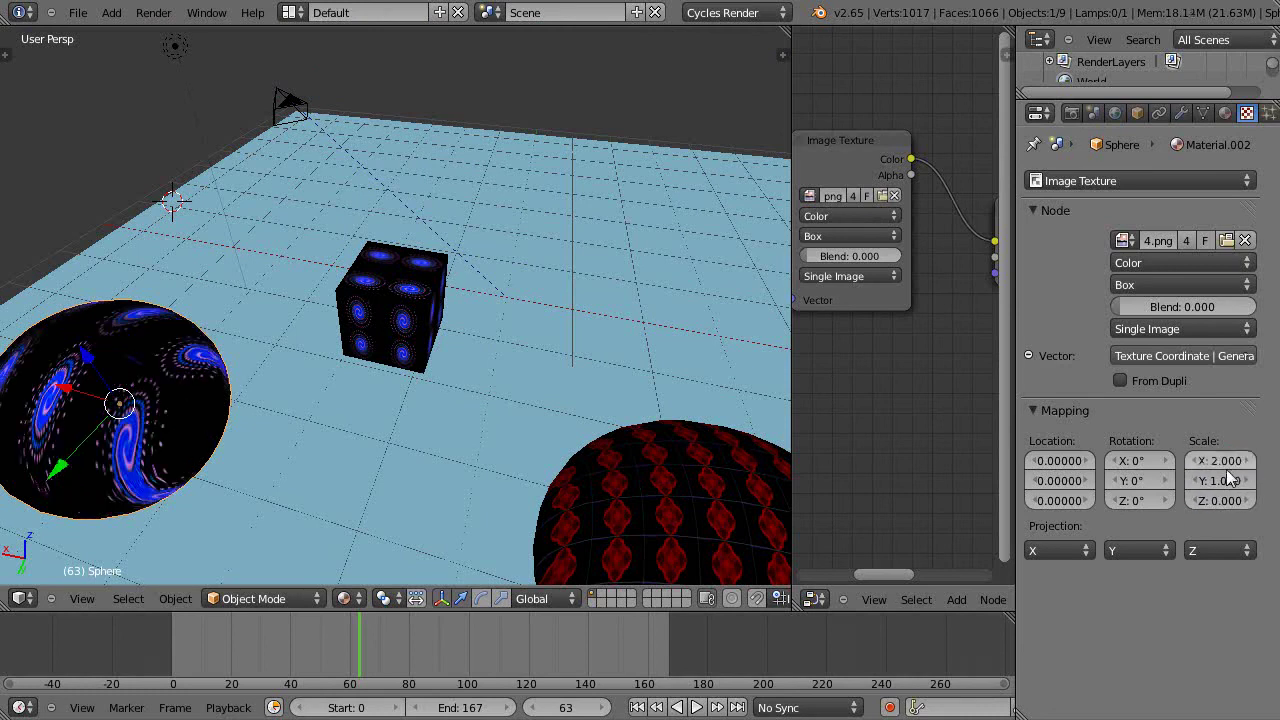
pyautogui.click(1222, 480)
pyautogui.write('2')
pyautogui.press('Return')
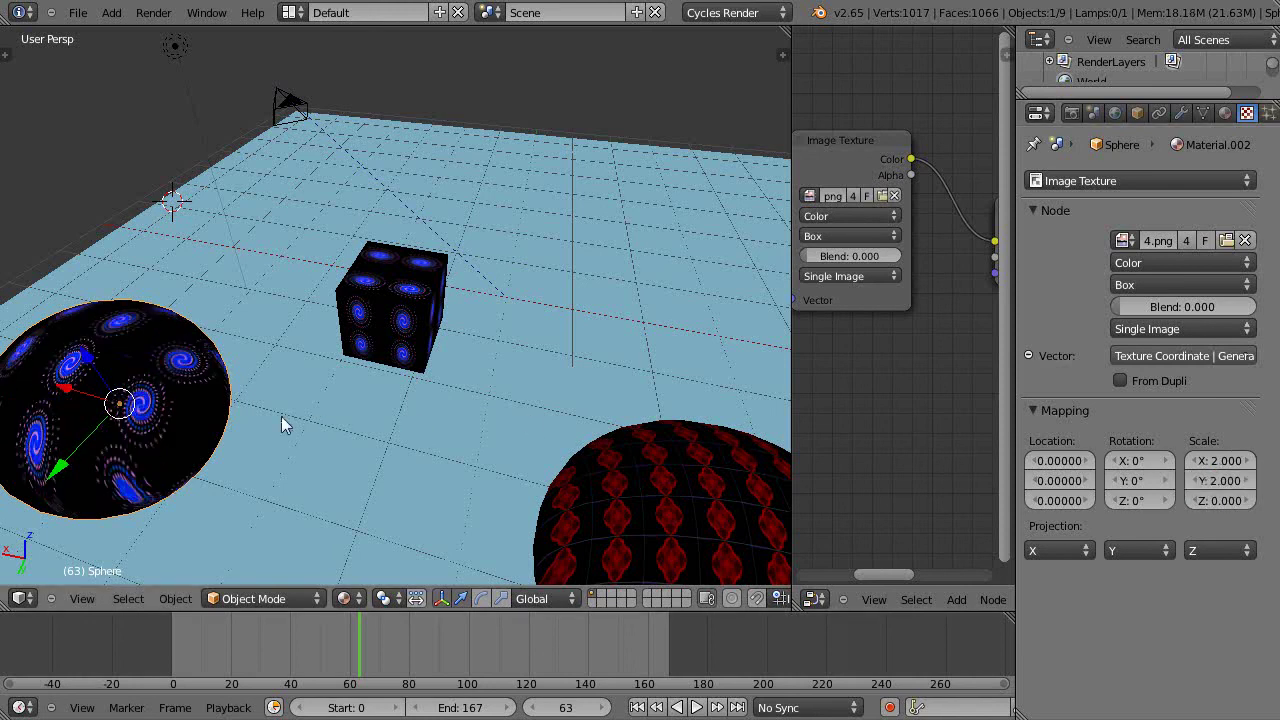
pyautogui.moveTo(281, 416); pyautogui.dragTo(415, 398, button='middle')
pyautogui.scroll(3, 563, 415)
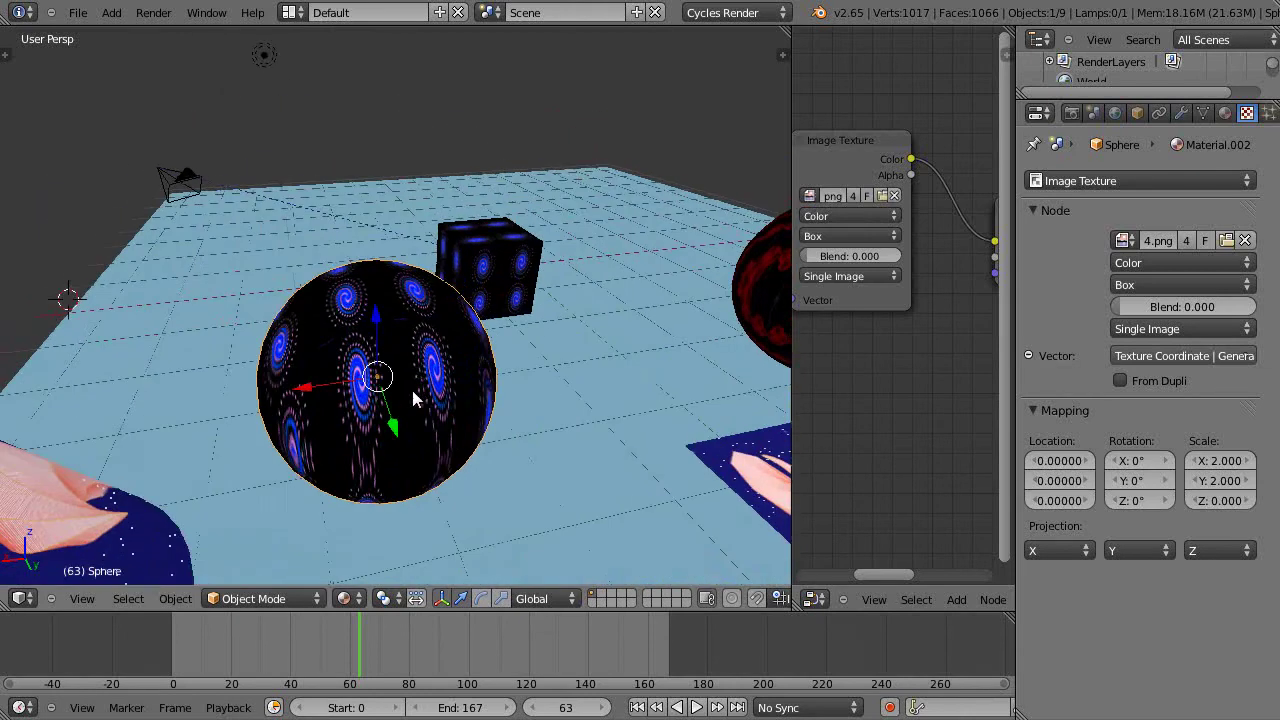
pyautogui.moveTo(482, 463); pyautogui.dragTo(323, 491, button='middle')
pyautogui.scroll(-5, 416, 426)
pyautogui.scroll(4, 420, 433)
pyautogui.scroll(-5, 400, 466)
pyautogui.moveTo(270, 349); pyautogui.dragTo(394, 380, button='middle')
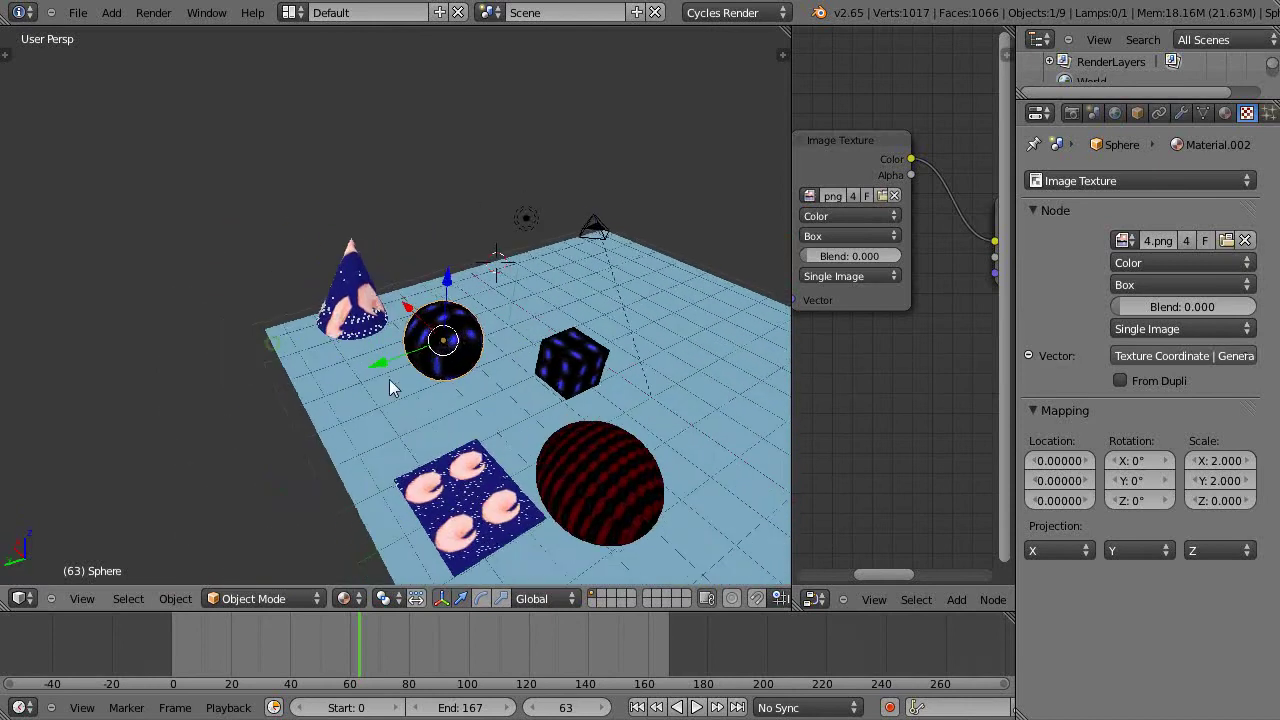
pyautogui.scroll(3, 460, 470)
pyautogui.moveTo(490, 521); pyautogui.dragTo(389, 437, button='middle')
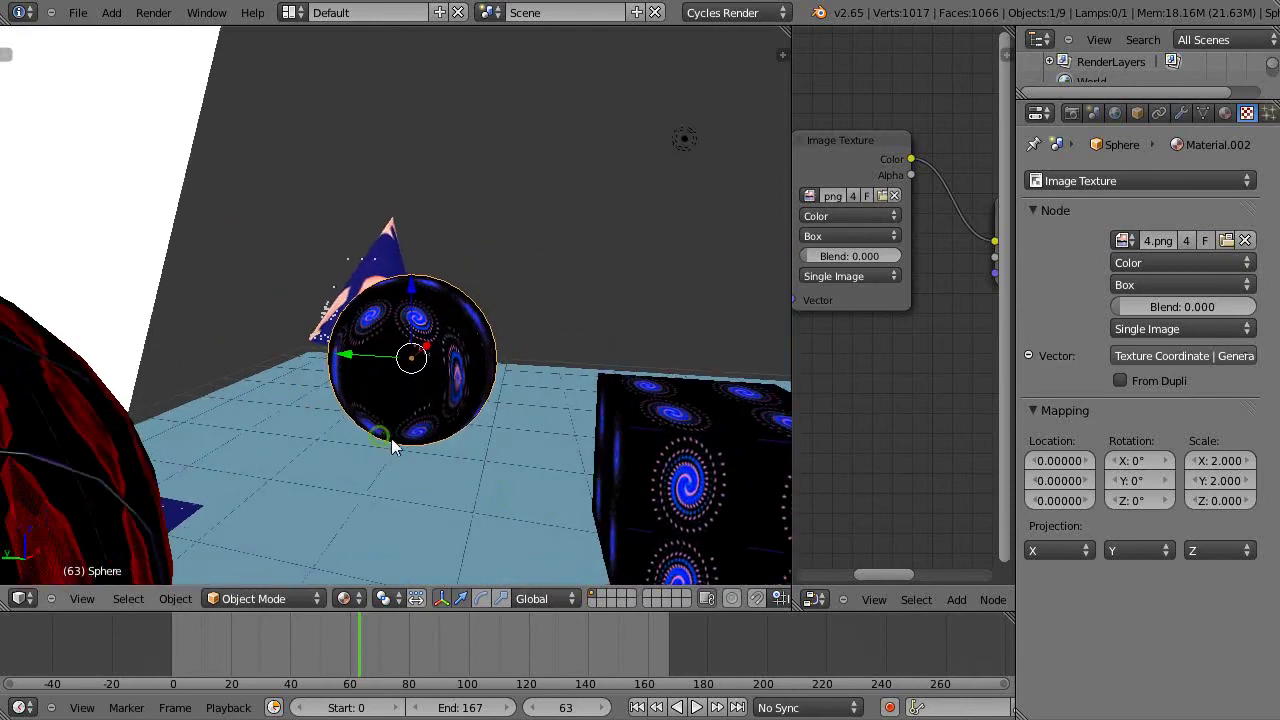
pyautogui.scroll(-2, 393, 439)
pyautogui.scroll(-2, 870, 460)
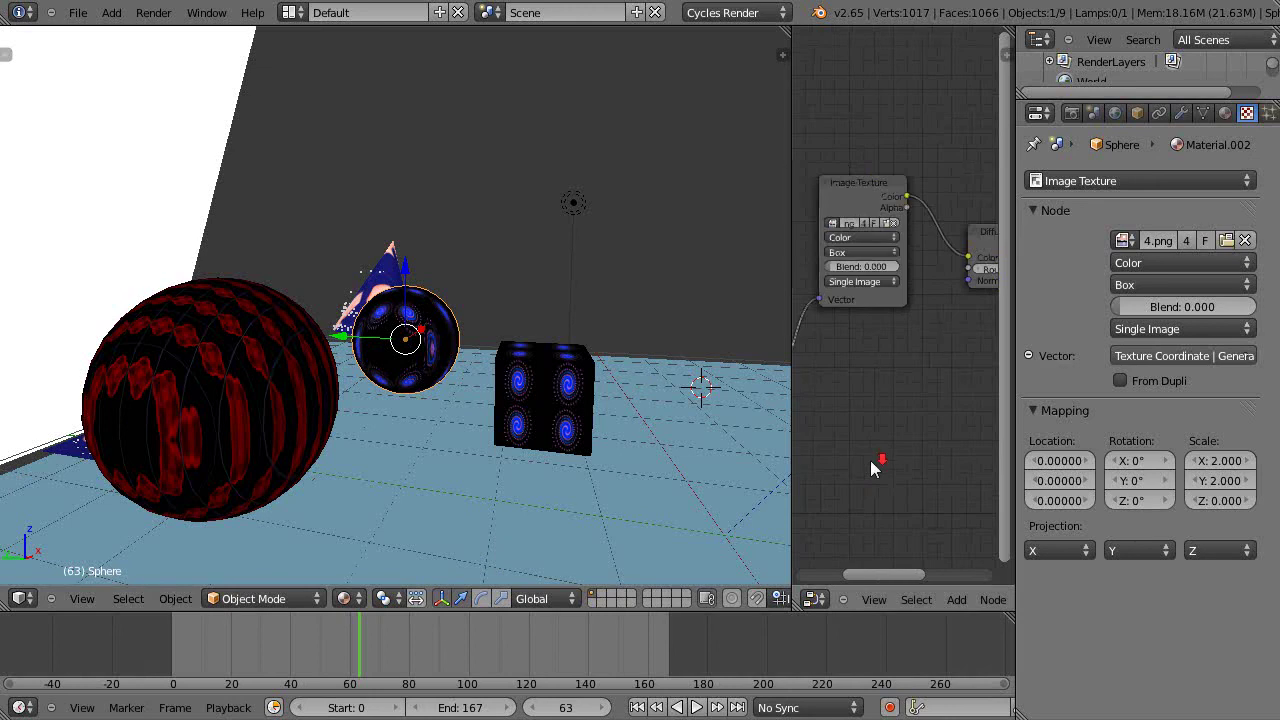